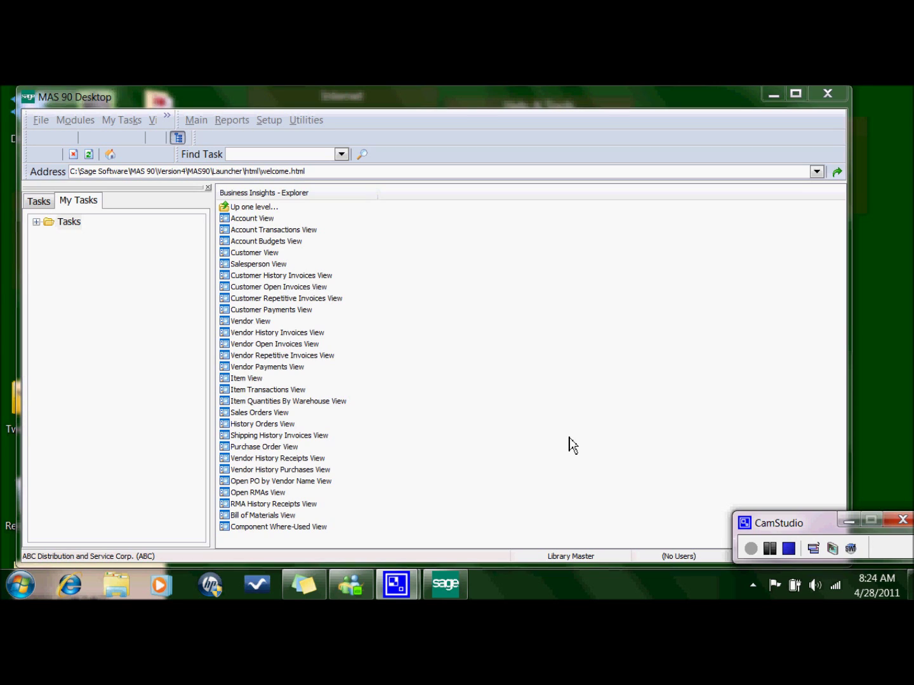
# Open the Sales Orders View from the My Tasks folder, accepting 4/28/2011 as the Sales Order accounting date
pyautogui.click(36, 223)
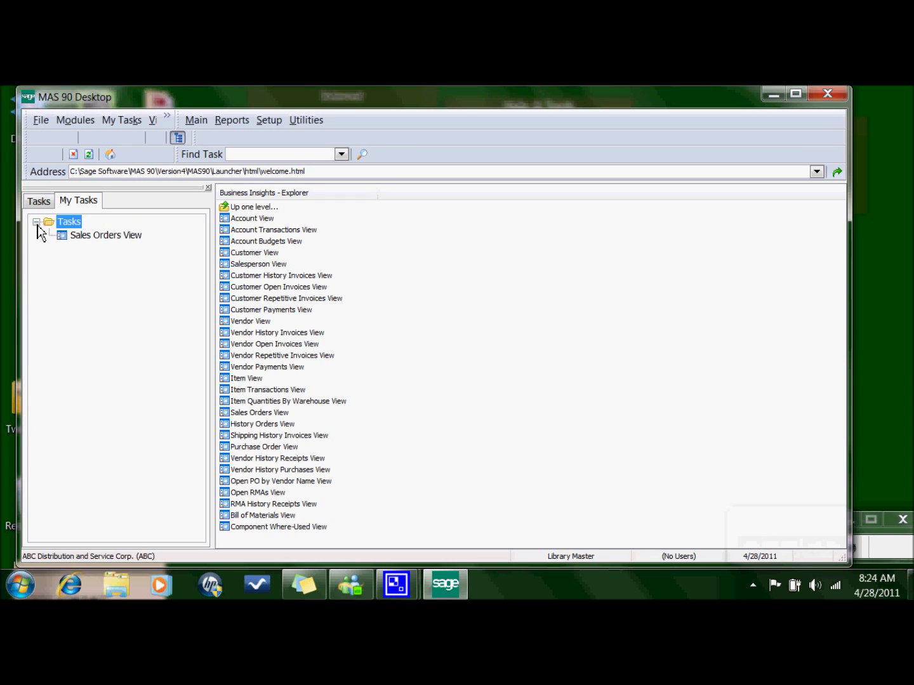
pyautogui.click(115, 236)
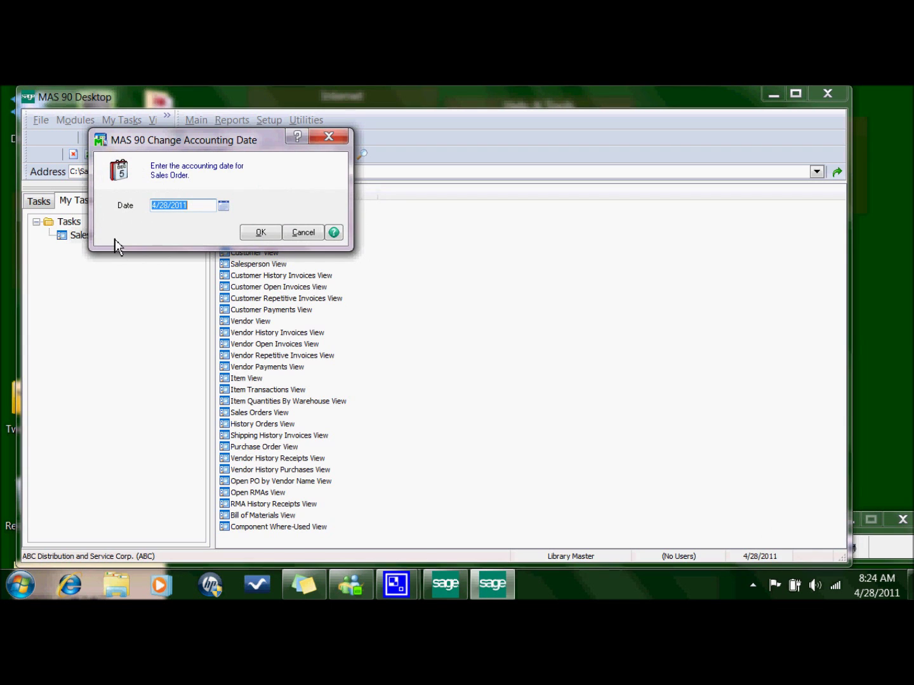
pyautogui.click(262, 234)
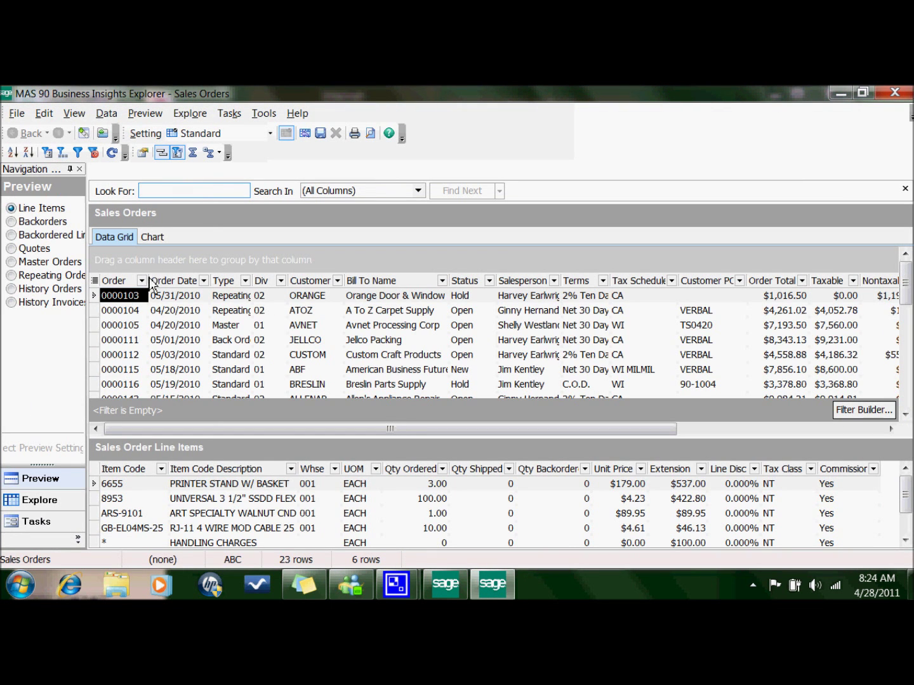
# Preview the backorders and history invoices of the 05/03/2010 Custom Craft Products order, and collapse the preview pane to enlarge the orders grid
pyautogui.click(120, 326)
pyautogui.click(127, 356)
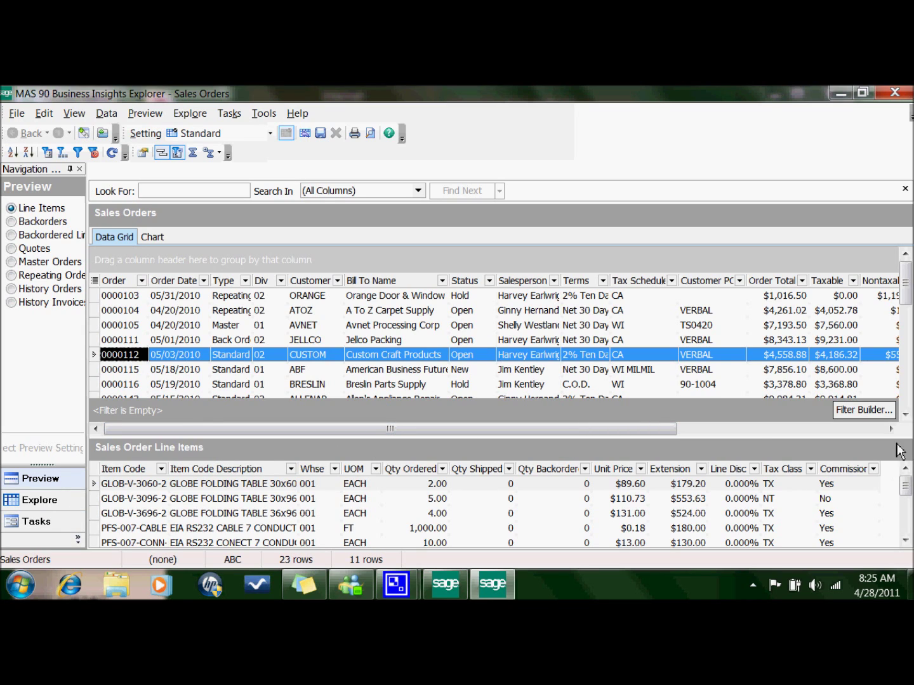
pyautogui.click(140, 115)
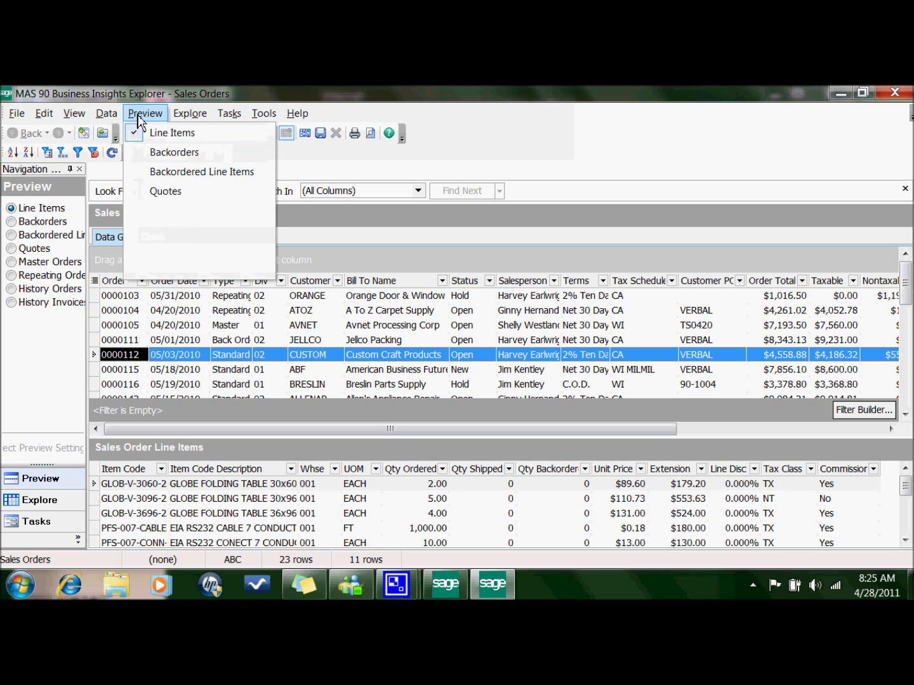
pyautogui.click(136, 134)
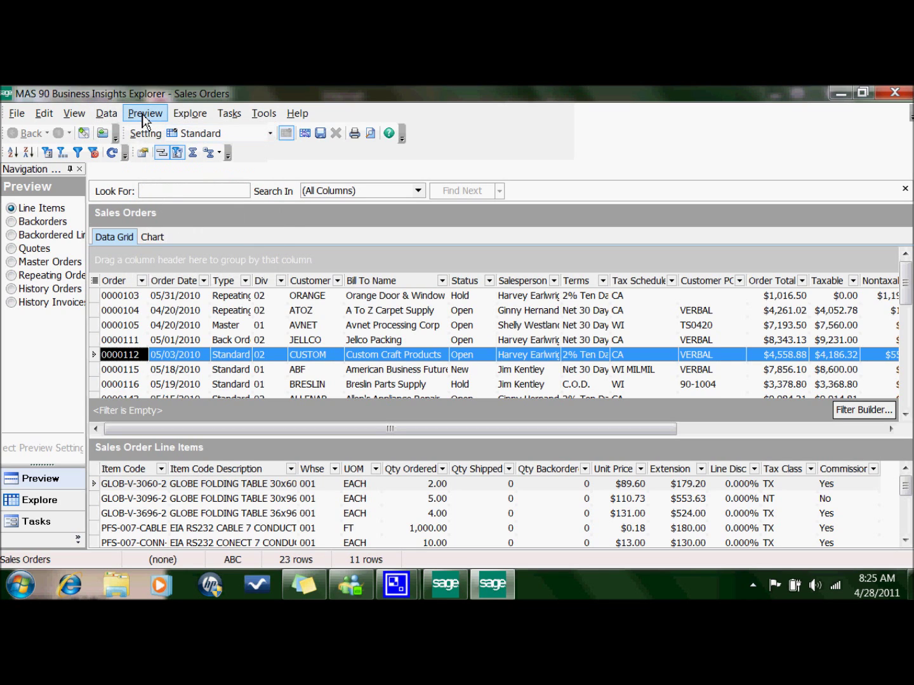
pyautogui.click(146, 117)
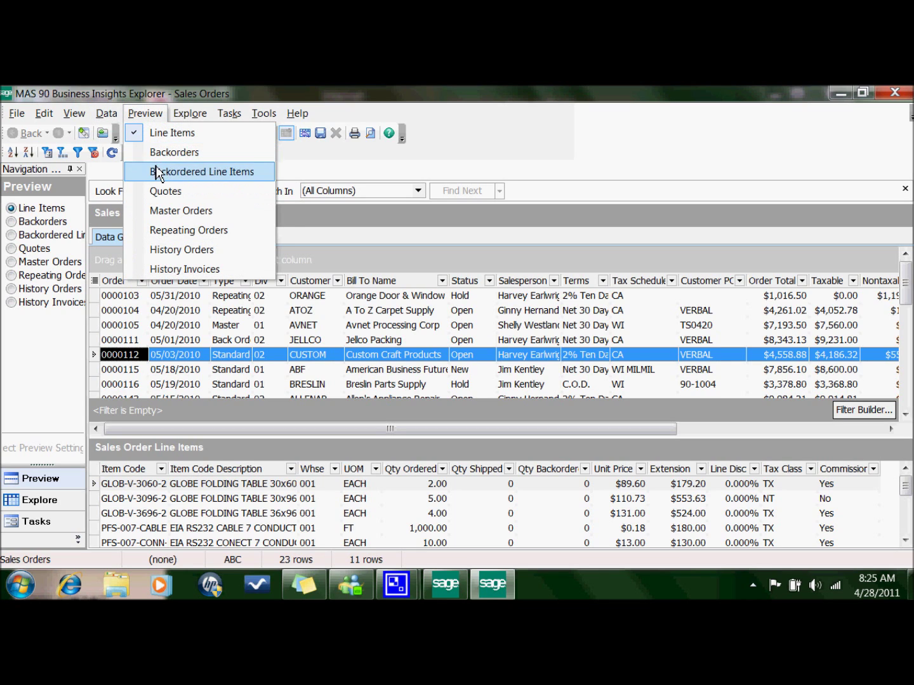
pyautogui.click(157, 154)
pyautogui.click(149, 115)
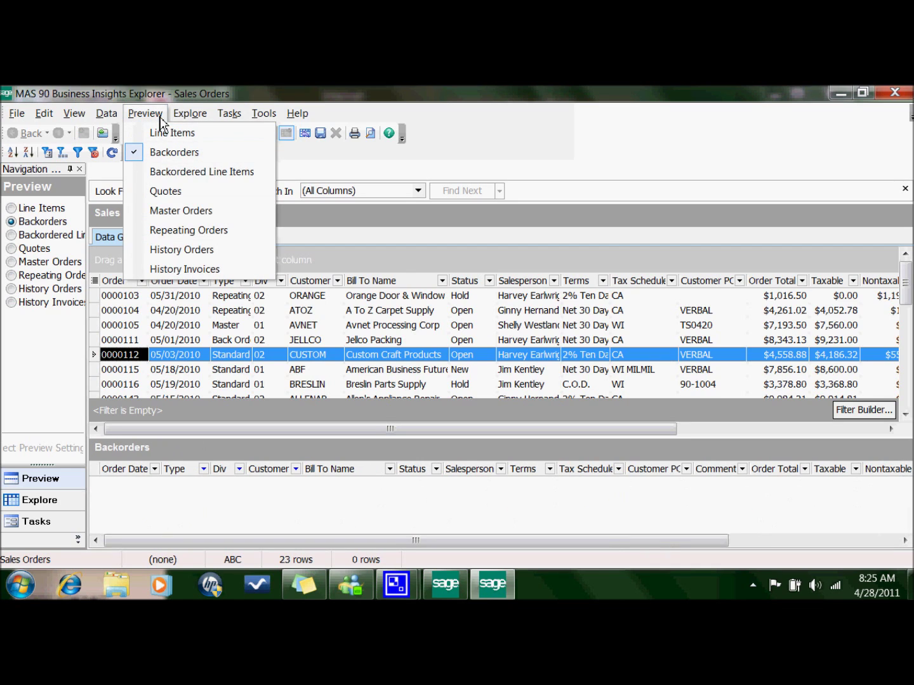
pyautogui.click(173, 271)
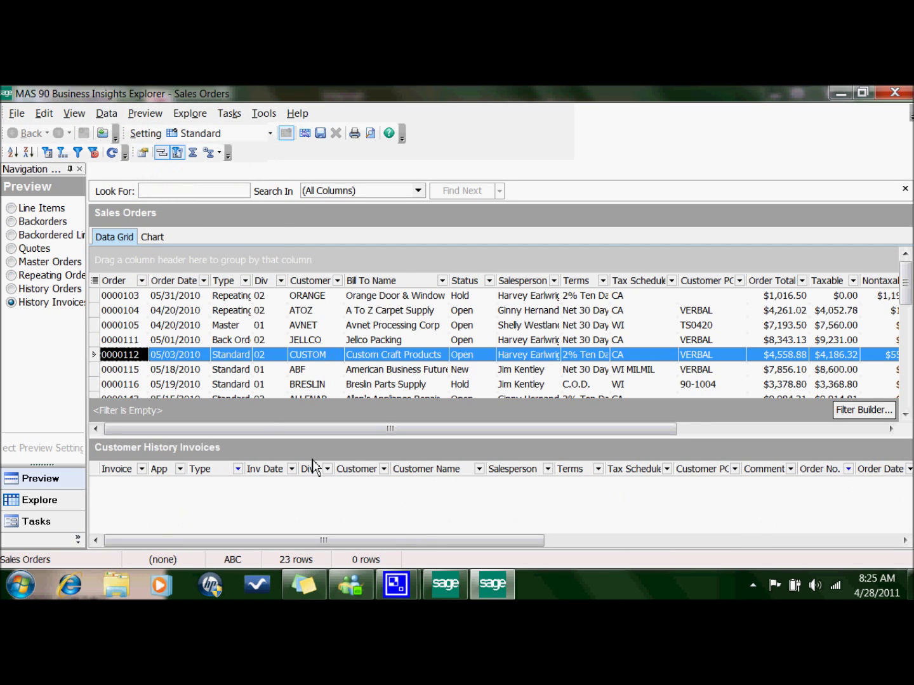
pyautogui.moveTo(310, 438); pyautogui.dragTo(322, 542)
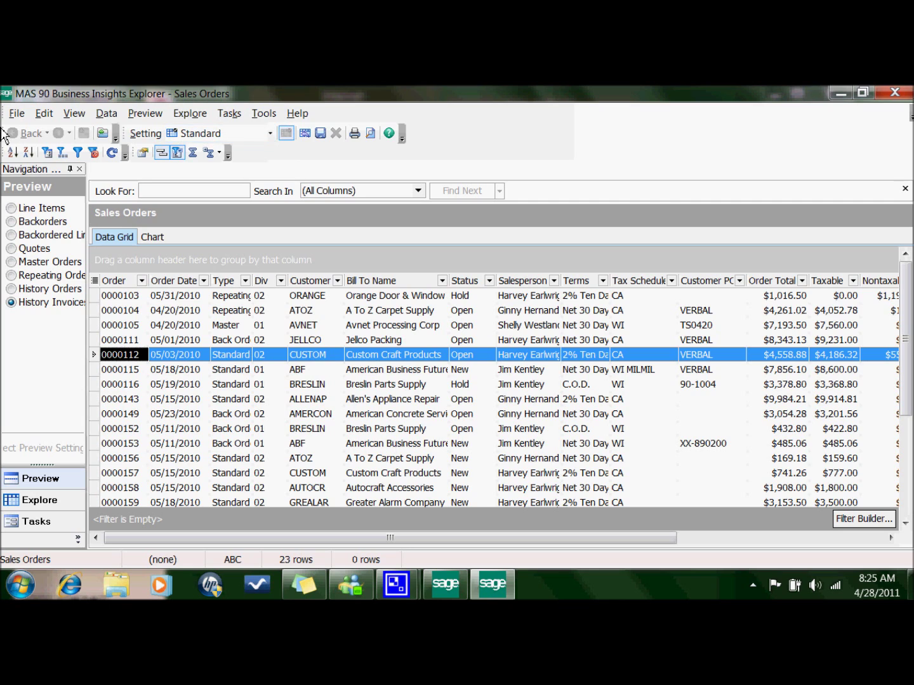
# Save the current Sales Orders view as a new setting named Bookings Report, and dismiss the Norton performance alert
pyautogui.click(16, 114)
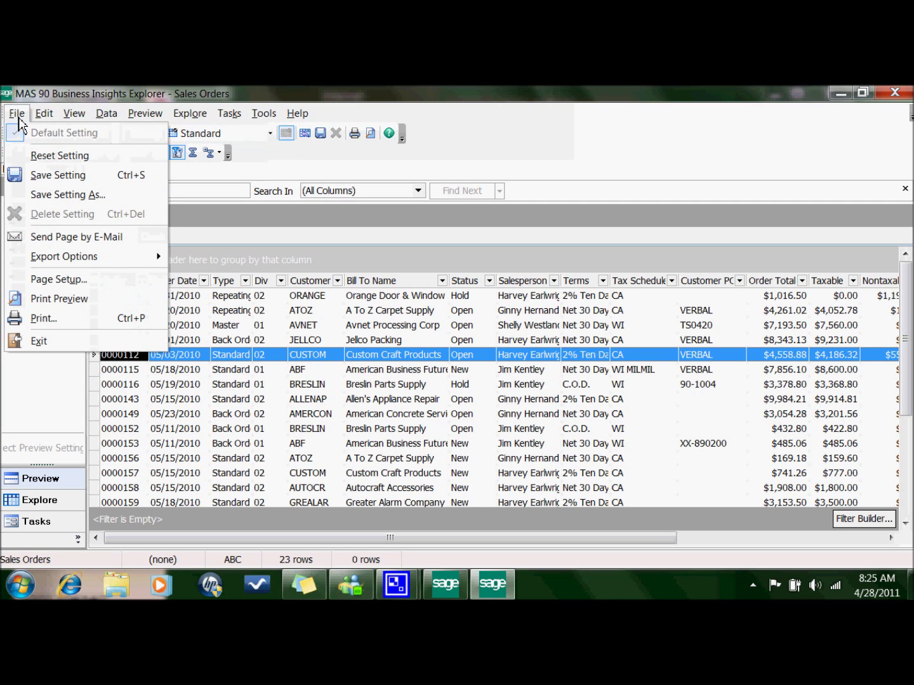
pyautogui.click(40, 196)
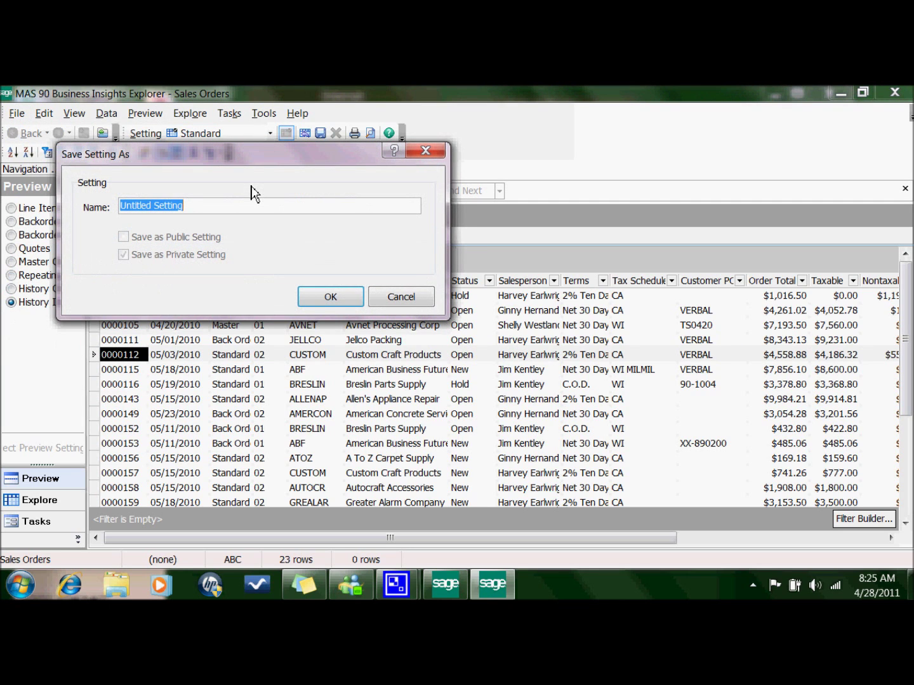
pyautogui.write('Bookings Report')
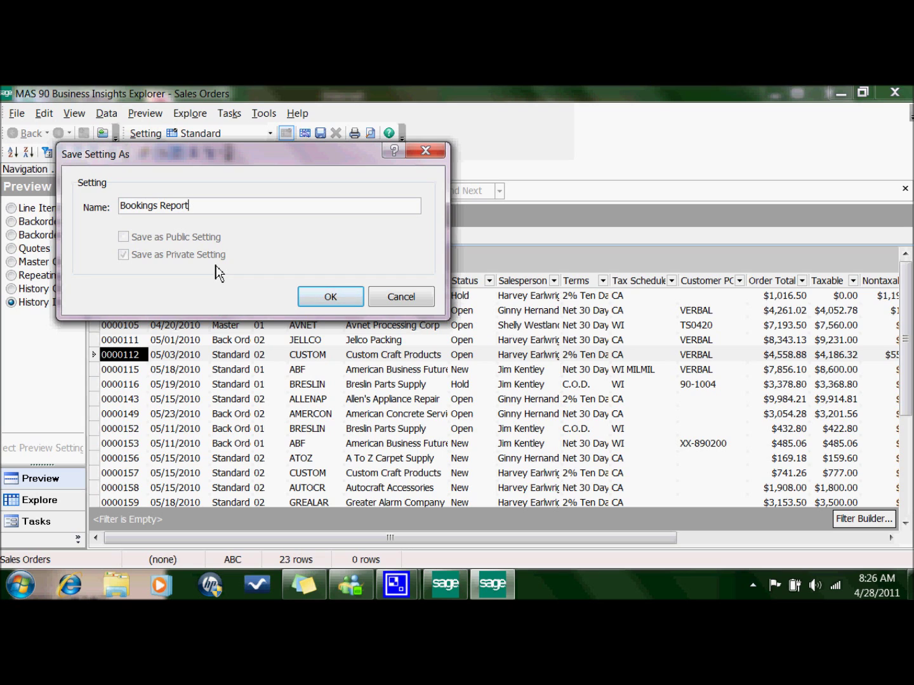
pyautogui.click(321, 296)
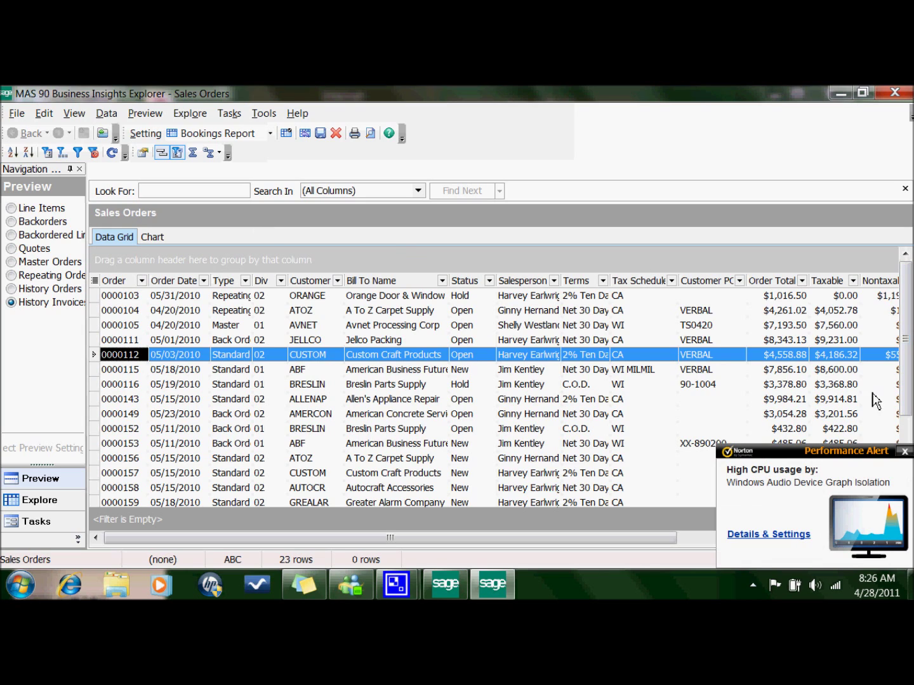
pyautogui.click(907, 454)
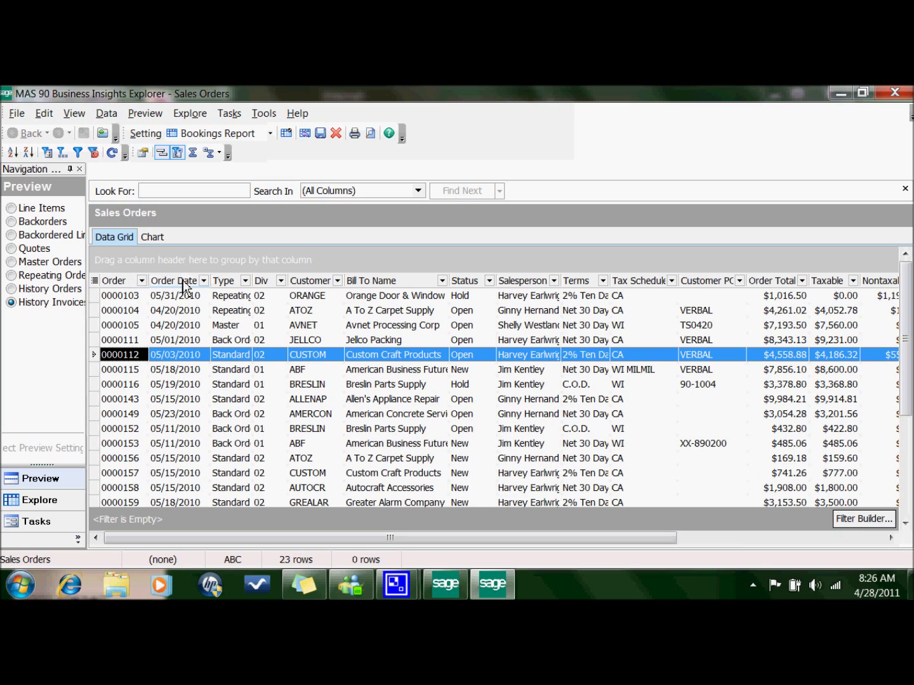
# Filter the sales orders to Type S and move the Status column to just after Taxable
pyautogui.click(246, 283)
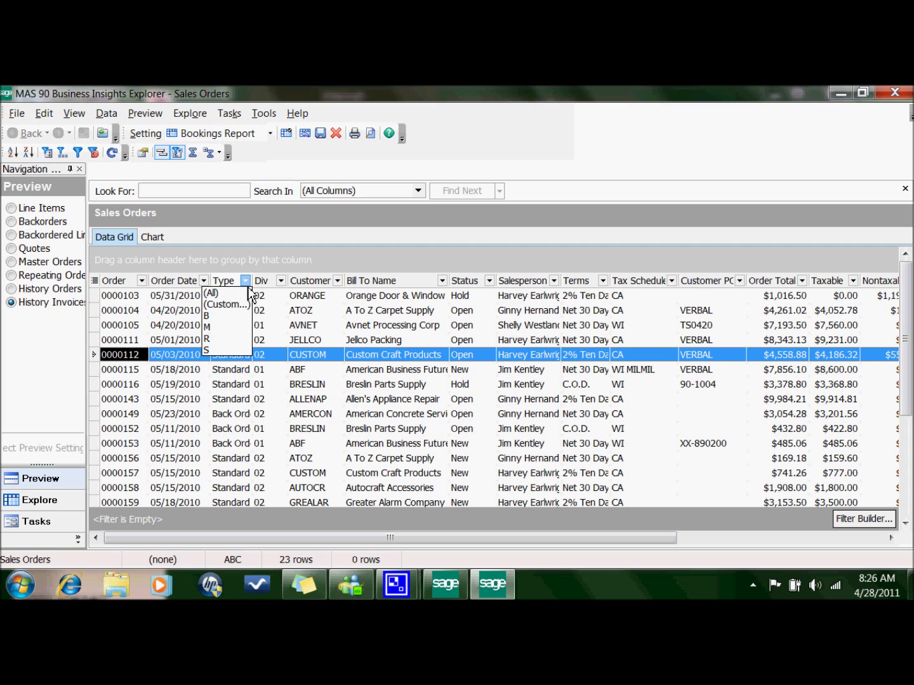
pyautogui.click(213, 351)
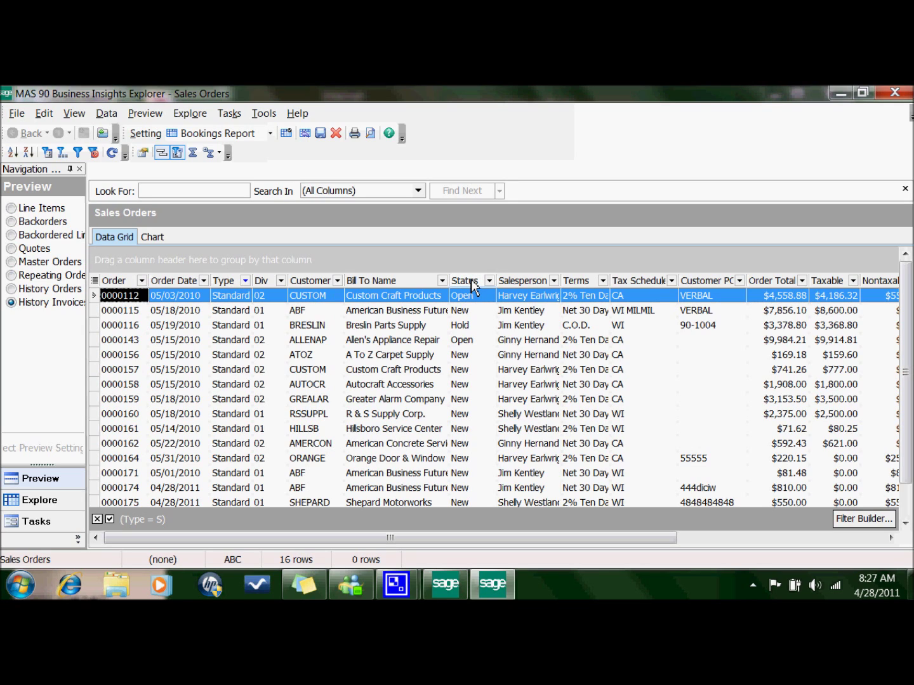
pyautogui.moveTo(471, 280); pyautogui.dragTo(844, 285)
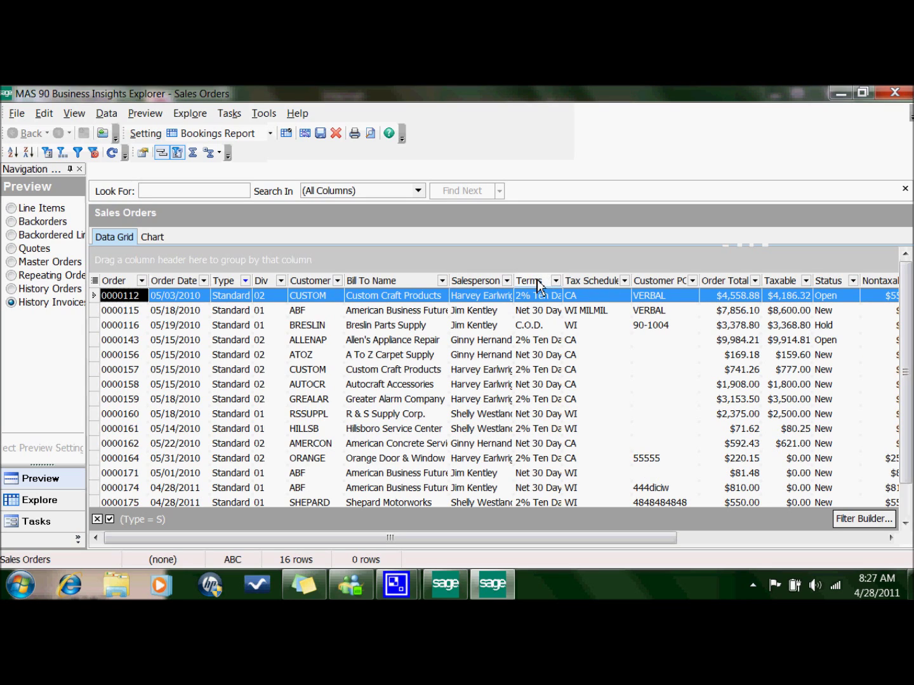
# Remove the Terms, Tax Schedule and Customer PO columns from the sales orders grid
pyautogui.moveTo(535, 283); pyautogui.dragTo(567, 154)
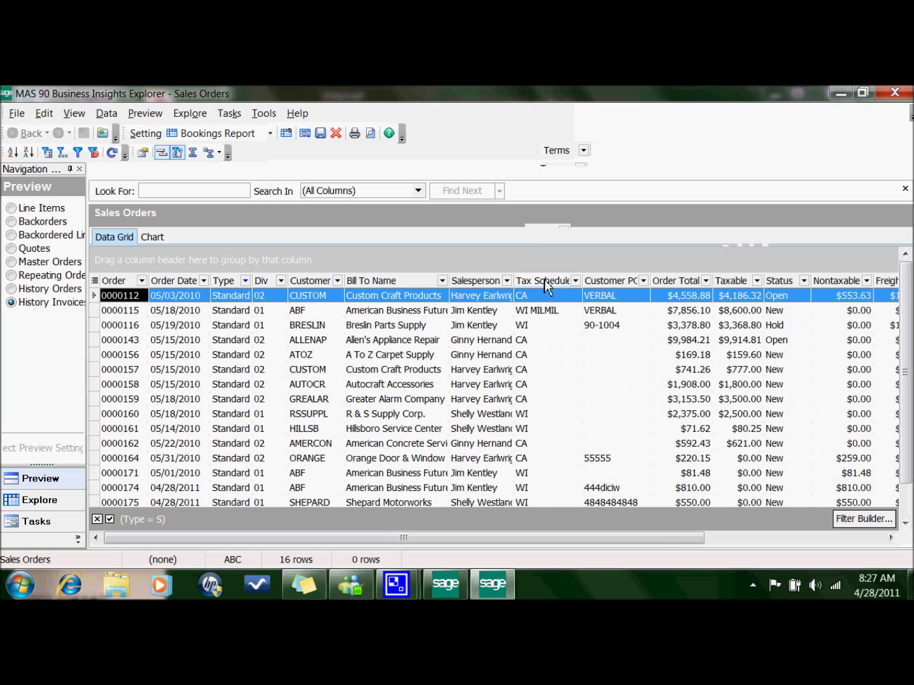
pyautogui.moveTo(545, 287); pyautogui.dragTo(625, 119)
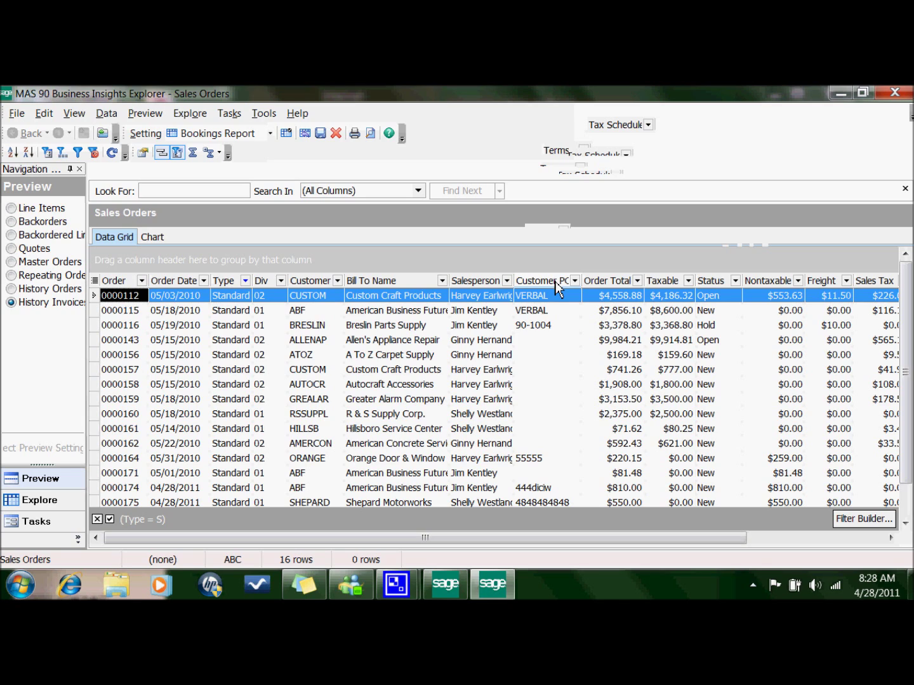
pyautogui.moveTo(556, 287); pyautogui.dragTo(491, 136)
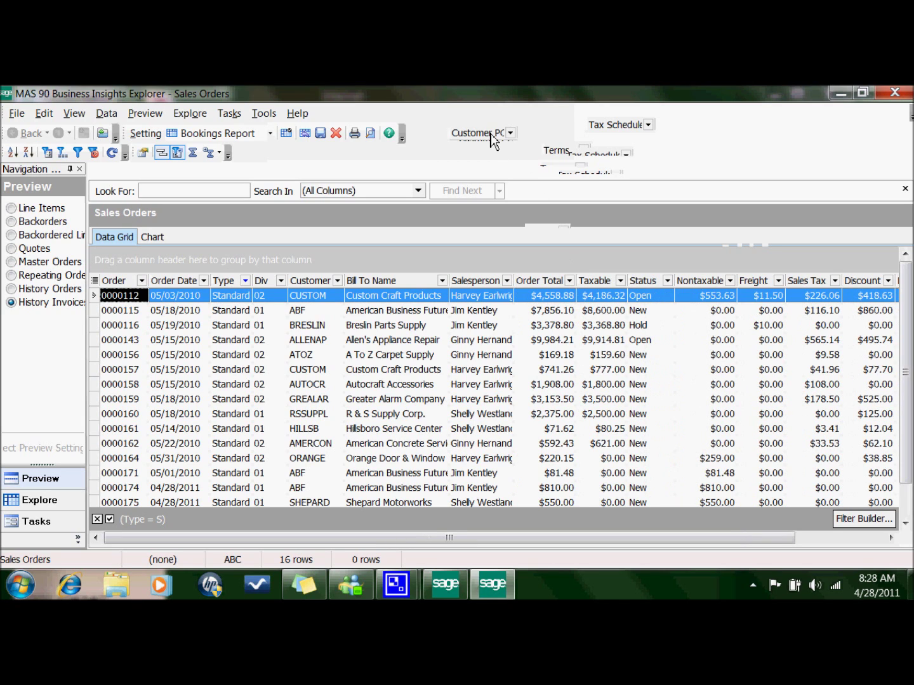
# In the Column Settings, hide the Freight, Sales Tax, Discount, Deposit, Comment, Taxable and Nontaxable columns
pyautogui.rightClick(597, 279)
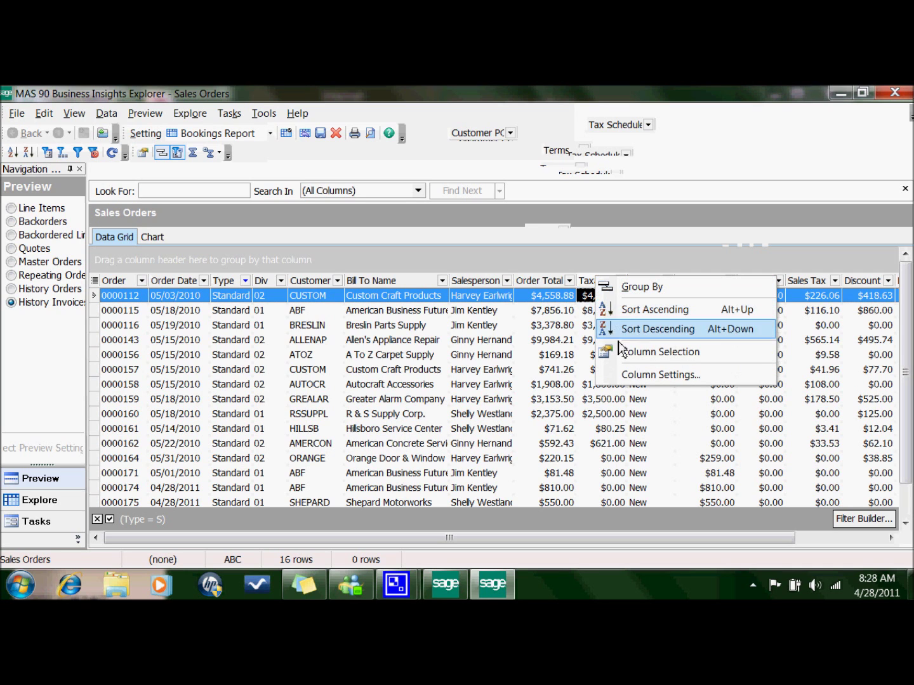
pyautogui.click(617, 375)
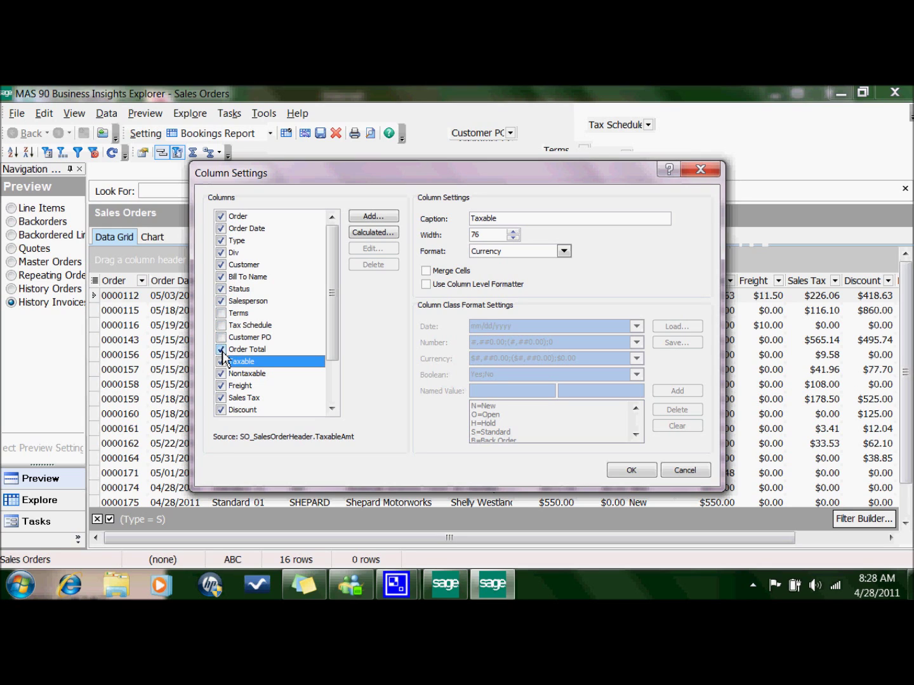
pyautogui.click(221, 386)
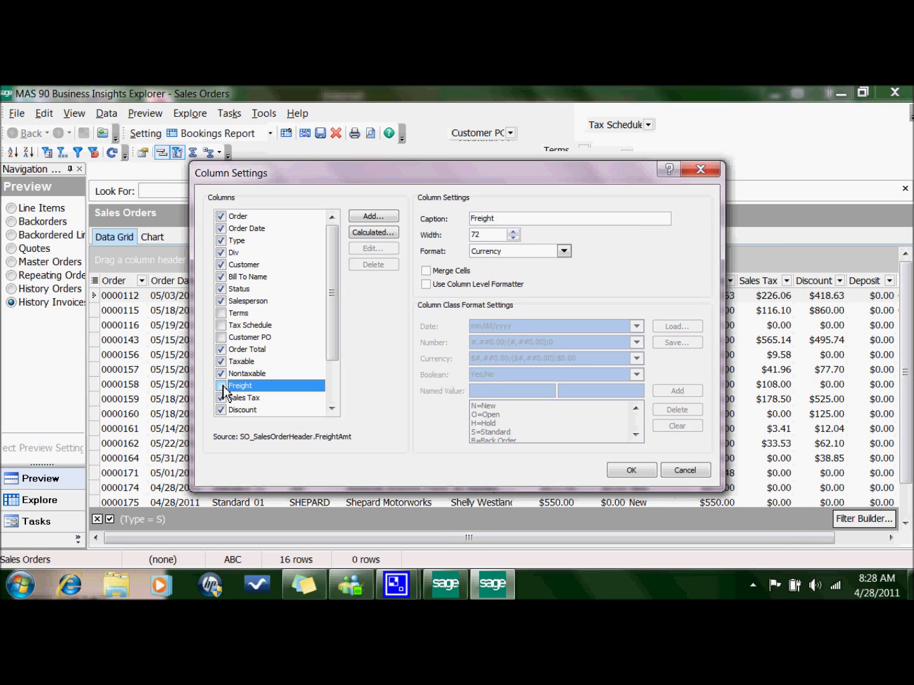
pyautogui.click(221, 398)
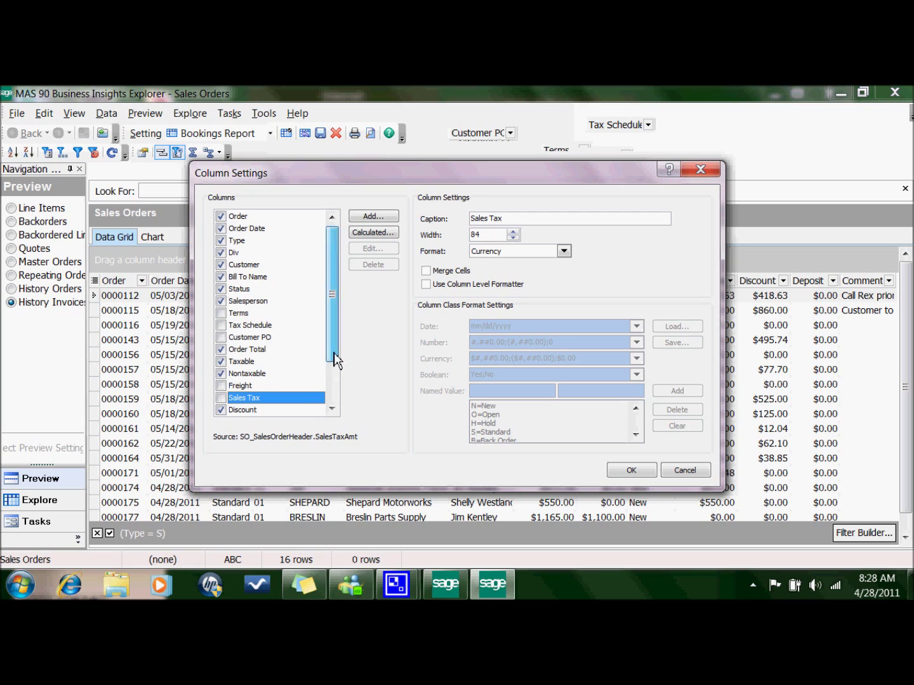
pyautogui.moveTo(334, 353); pyautogui.dragTo(333, 393)
pyautogui.click(221, 350)
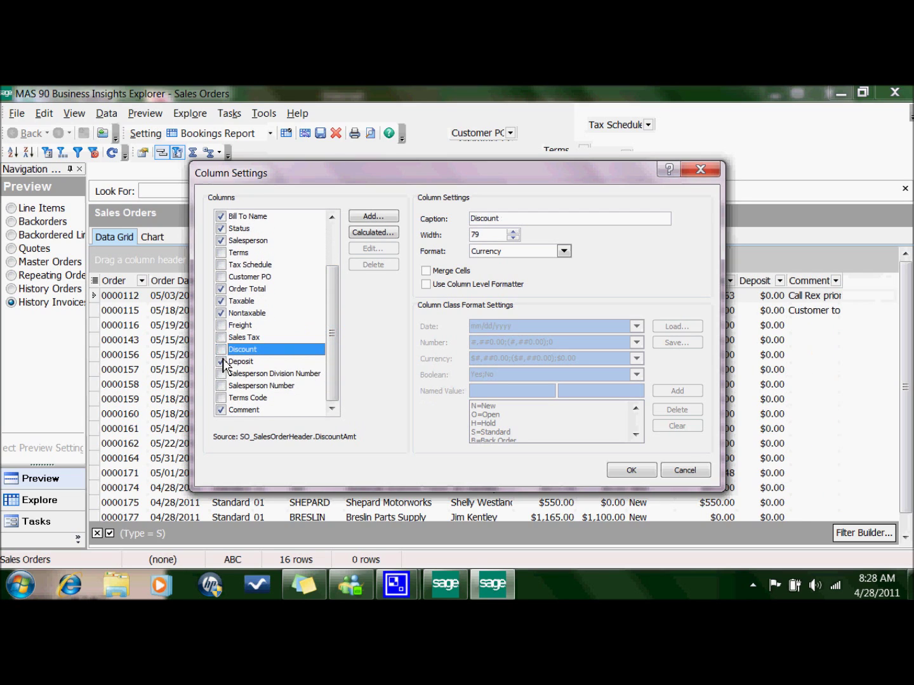
pyautogui.click(222, 362)
pyautogui.click(222, 409)
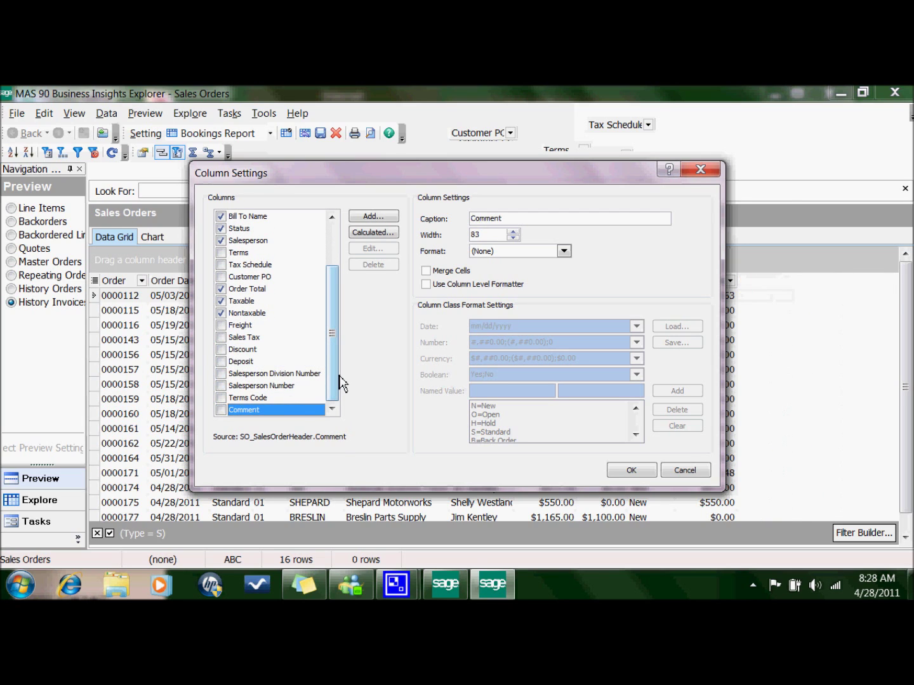
pyautogui.moveTo(332, 391); pyautogui.dragTo(332, 365)
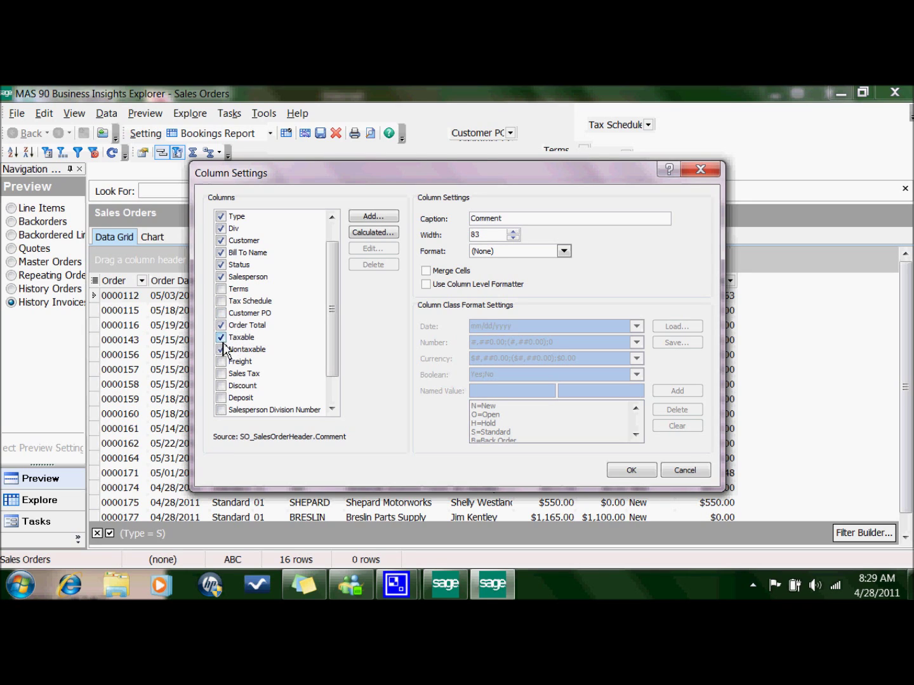
pyautogui.click(221, 337)
pyautogui.click(221, 349)
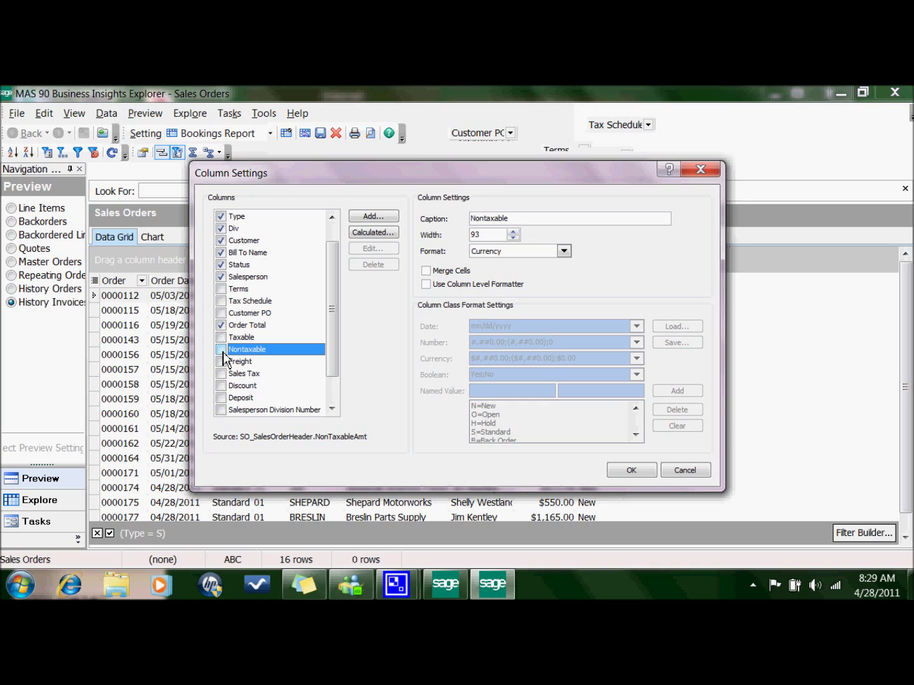
# Change the Order Total column's caption to Booking Amount, apply the column settings, and widen that column in the grid
pyautogui.click(248, 326)
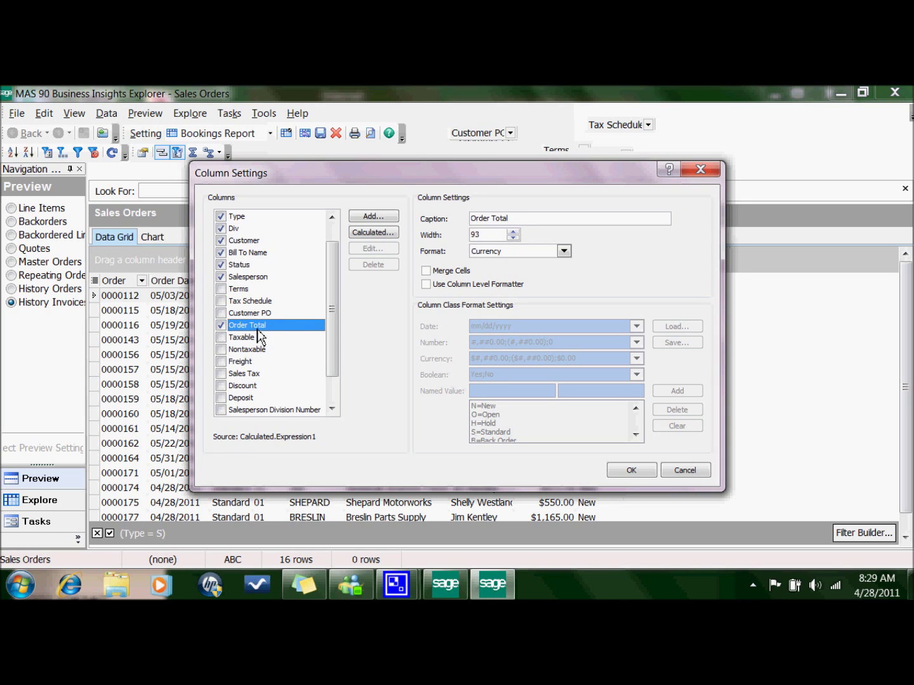
pyautogui.click(530, 219)
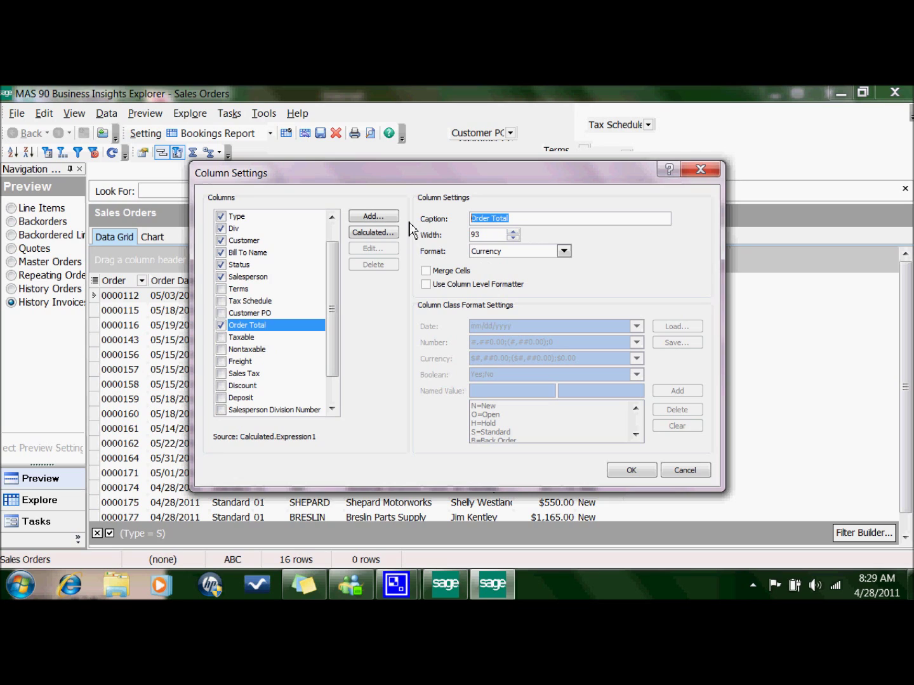
pyautogui.write('Booking amou')
pyautogui.press('BackSpace')
pyautogui.press('BackSpace')
pyautogui.press('BackSpace')
pyautogui.press('BackSpace')
pyautogui.write('Amount')
pyautogui.click(631, 471)
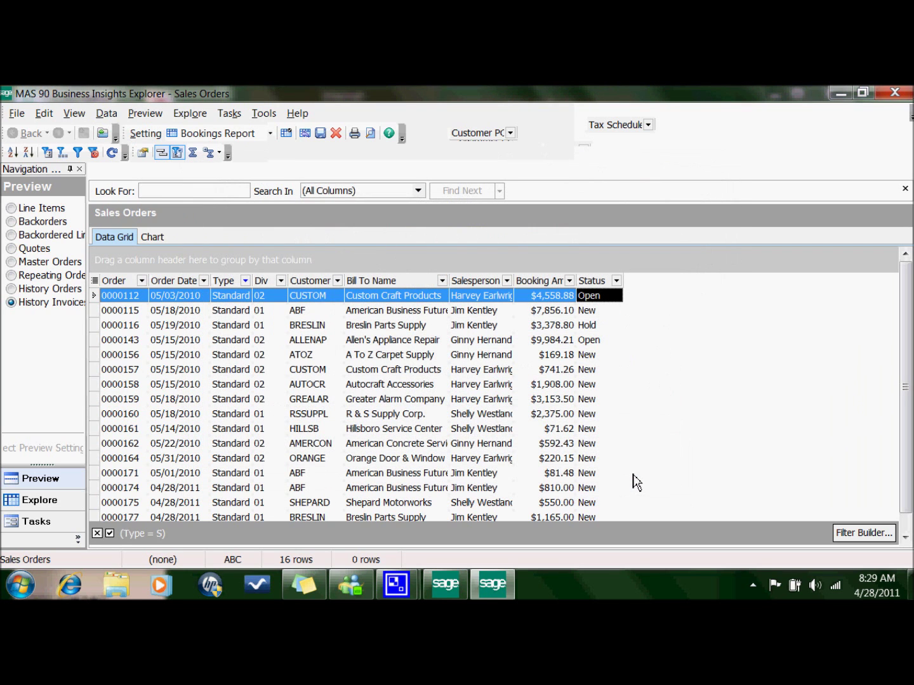
pyautogui.moveTo(577, 280); pyautogui.dragTo(593, 282)
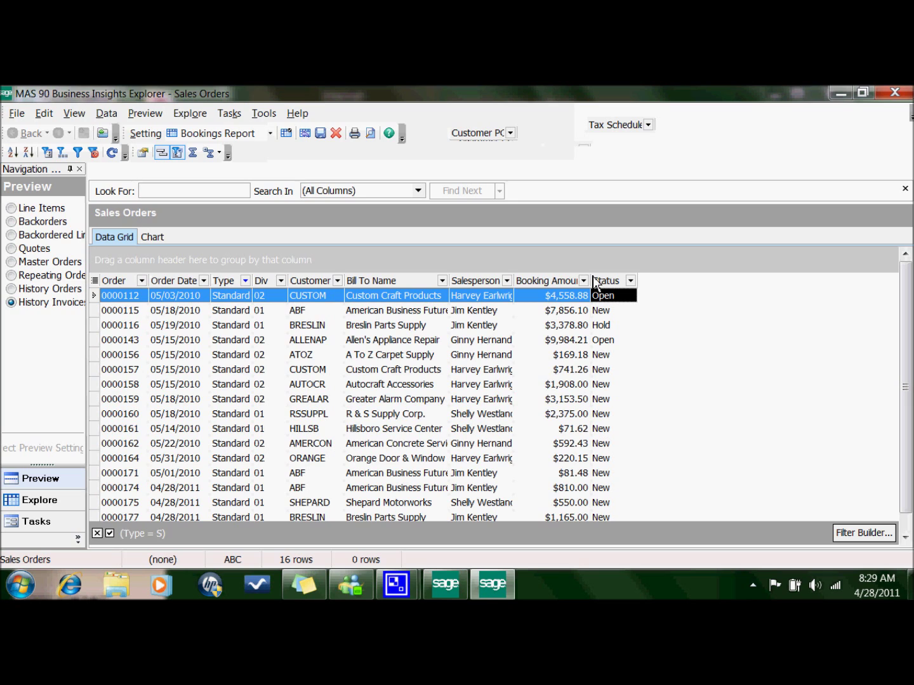
# Sort the sales orders in ascending order by Div, and re-sort them by Bill To Name
pyautogui.click(267, 281)
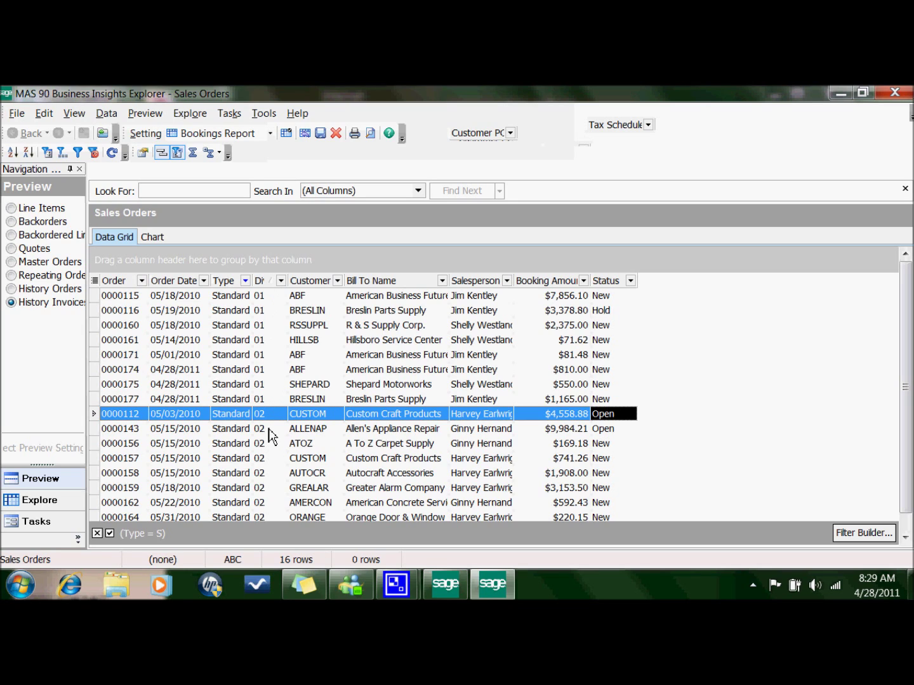
pyautogui.click(384, 281)
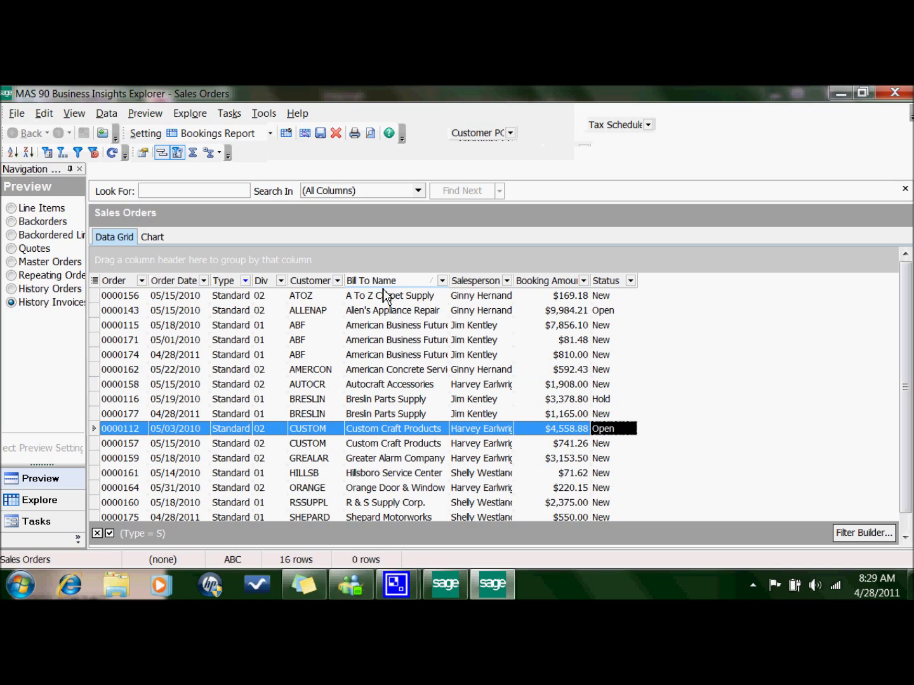
# Group the sales orders by Div, and show the grid summary footer plus group summary footers that are visible when a group is expanded
pyautogui.click(263, 284)
pyautogui.moveTo(262, 288); pyautogui.dragTo(105, 267)
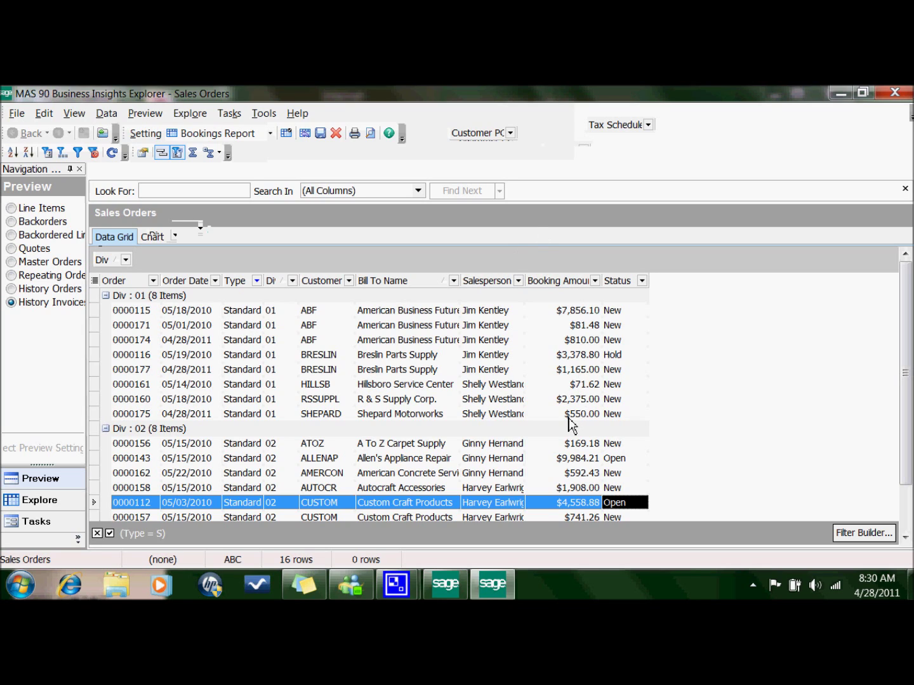
pyautogui.click(195, 156)
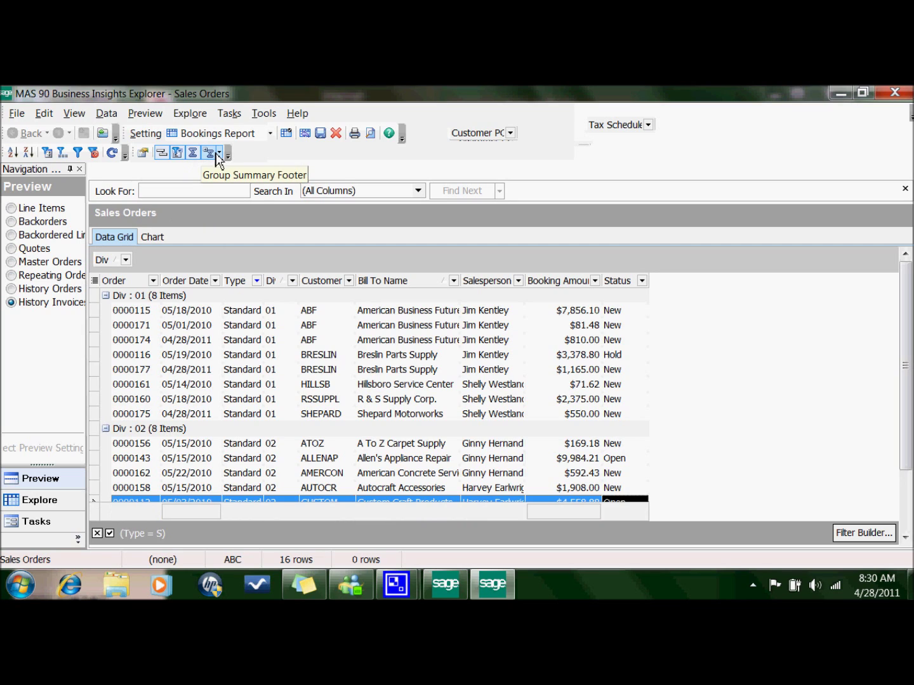
pyautogui.click(219, 153)
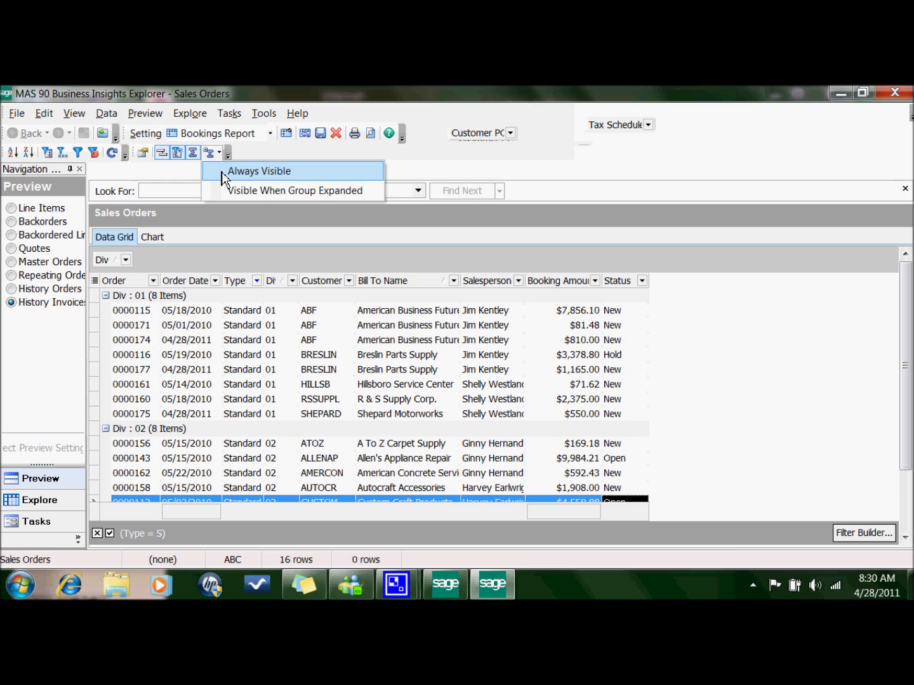
pyautogui.click(222, 192)
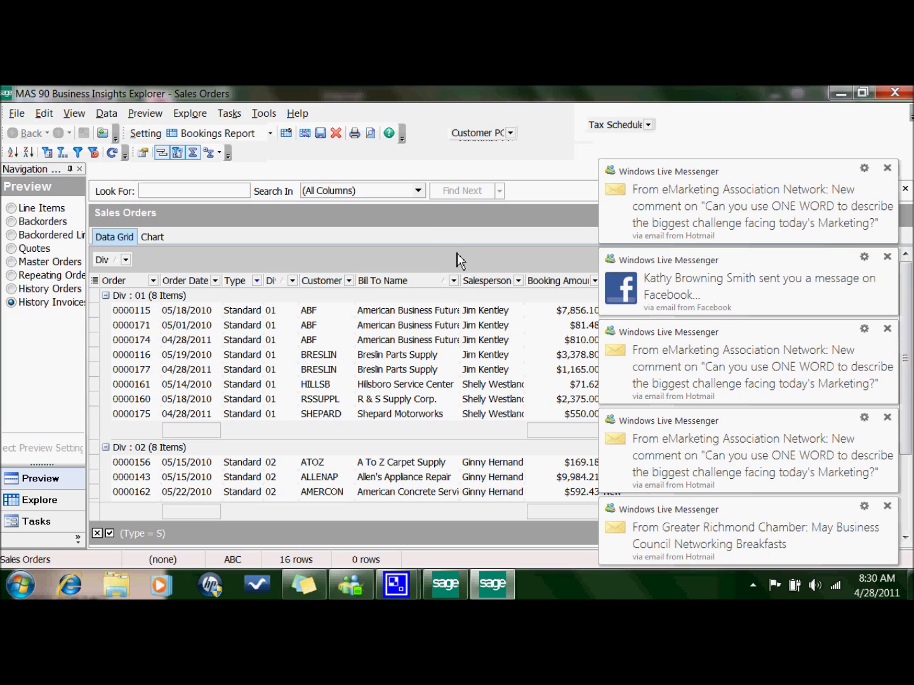
# Dismiss the Windows Live Messenger notifications covering the sales orders grid
pyautogui.click(887, 168)
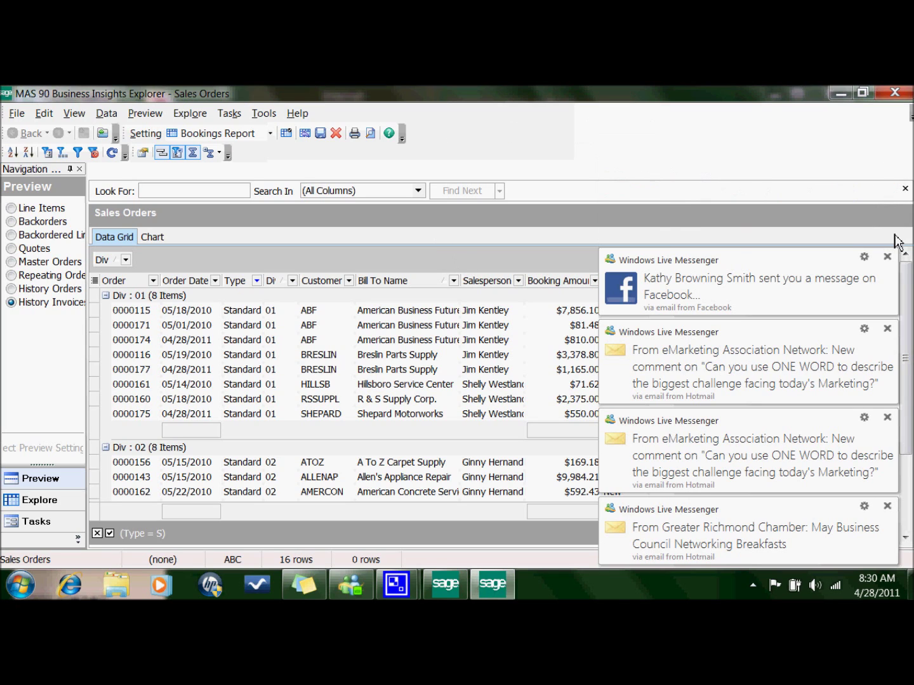
pyautogui.click(887, 256)
pyautogui.click(887, 328)
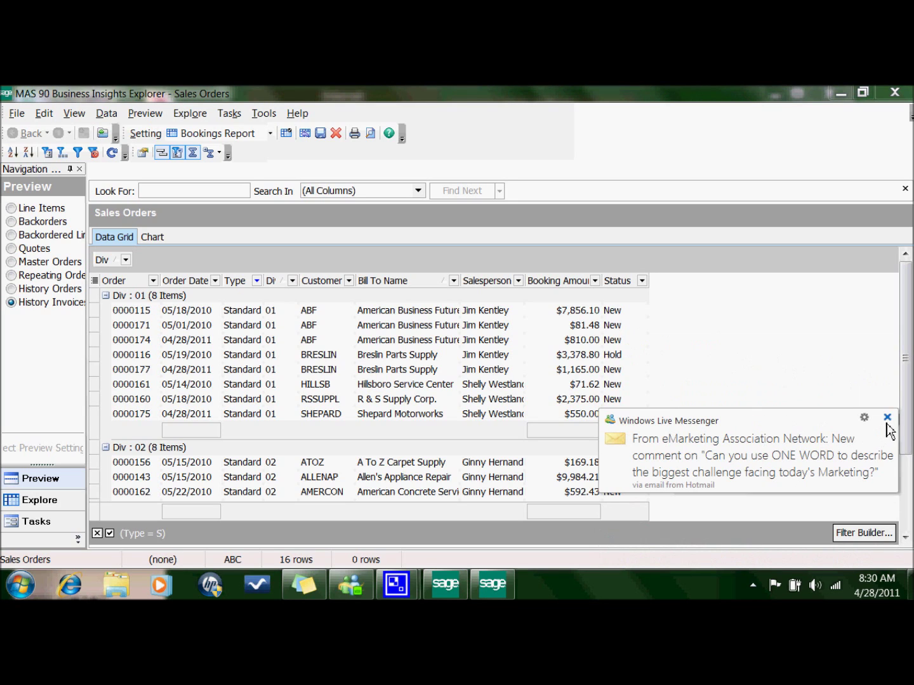
pyautogui.click(886, 421)
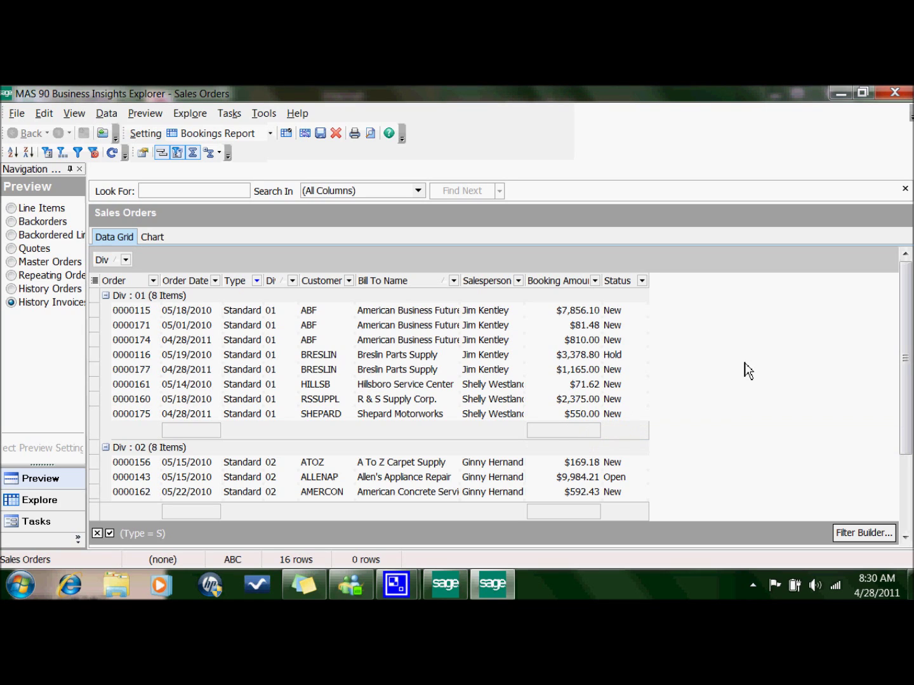
# Set the Booking Amount summary in the Div group footers to Sum and review the subtotals of both divisions
pyautogui.rightClick(574, 436)
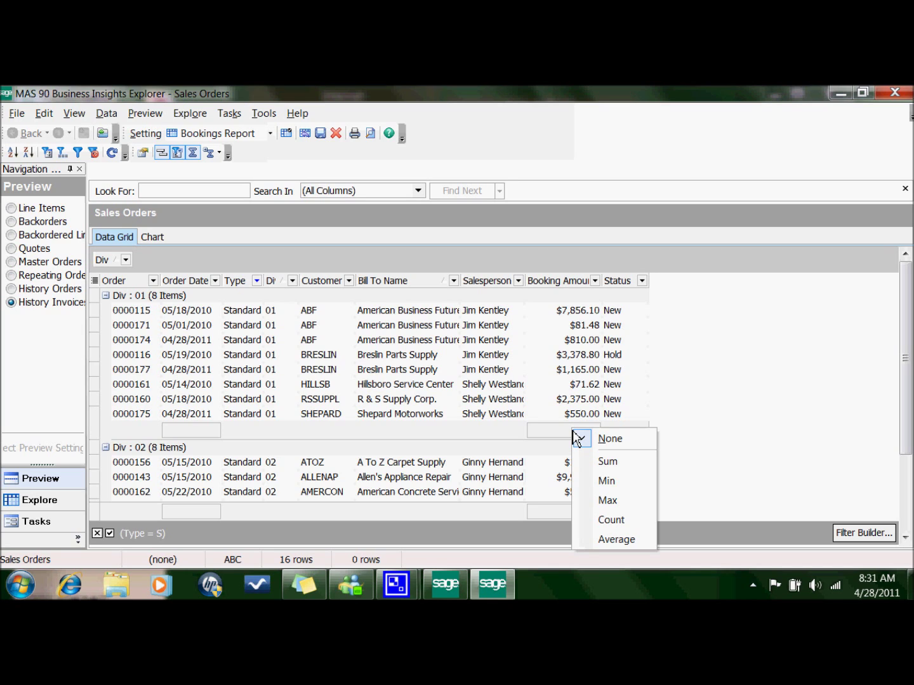
pyautogui.click(589, 463)
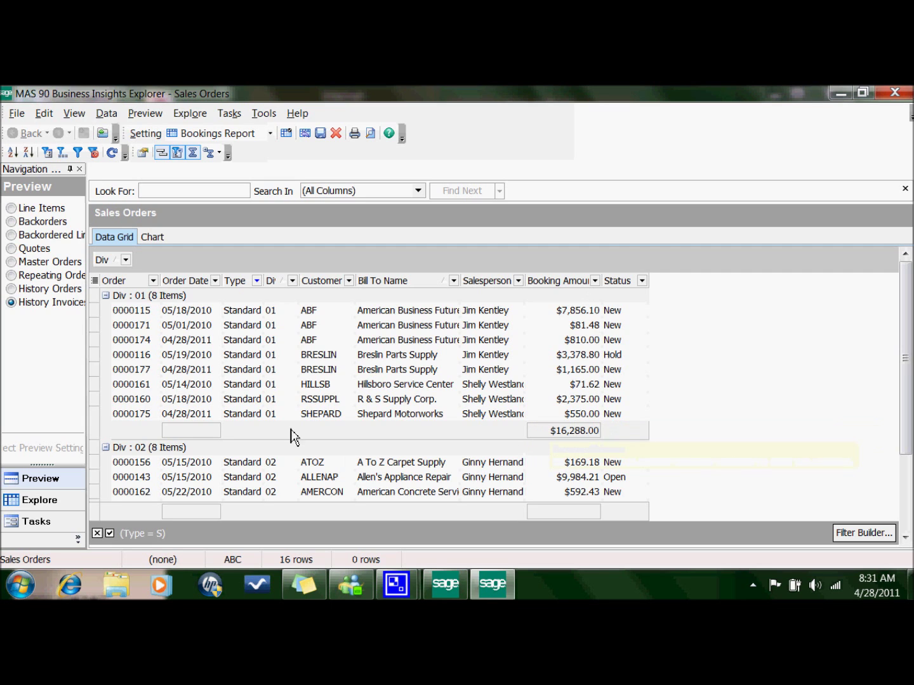
pyautogui.scroll(-3, 547, 403)
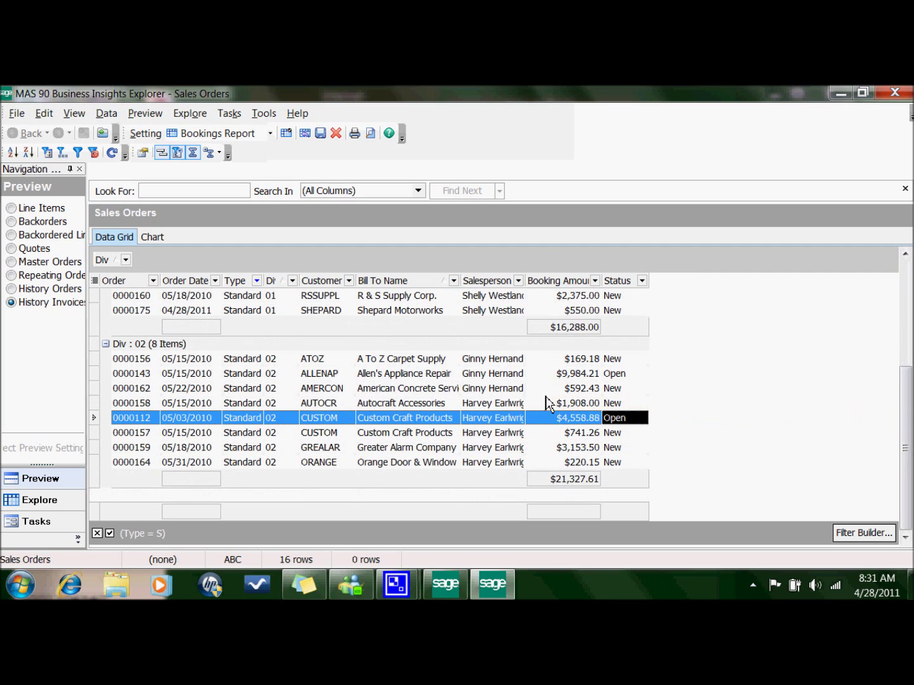
pyautogui.scroll(3, 547, 403)
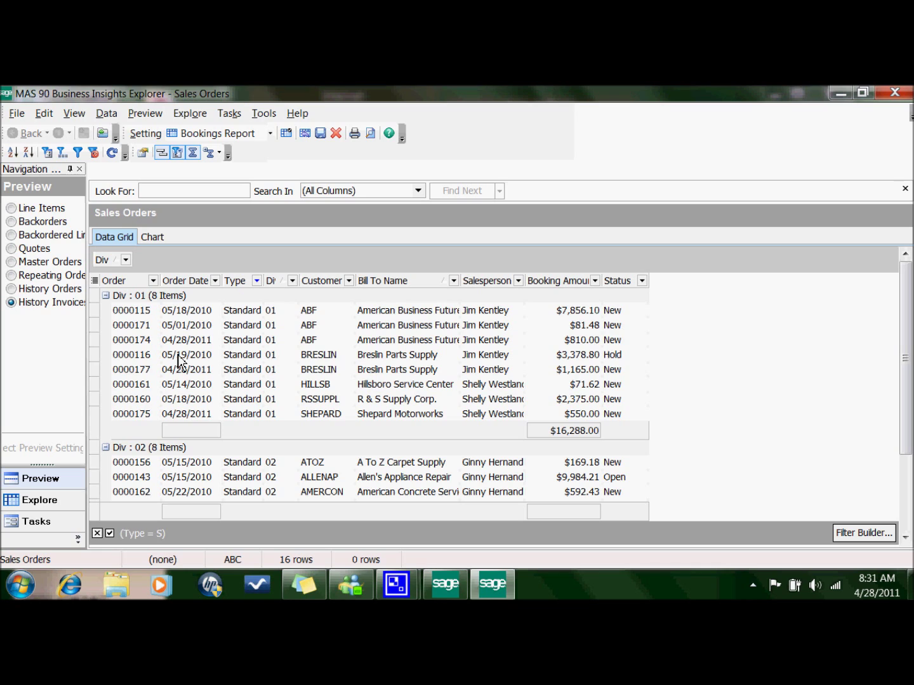
# Add a filter condition in the Filter Builder on Order Date with the between operator
pyautogui.click(215, 280)
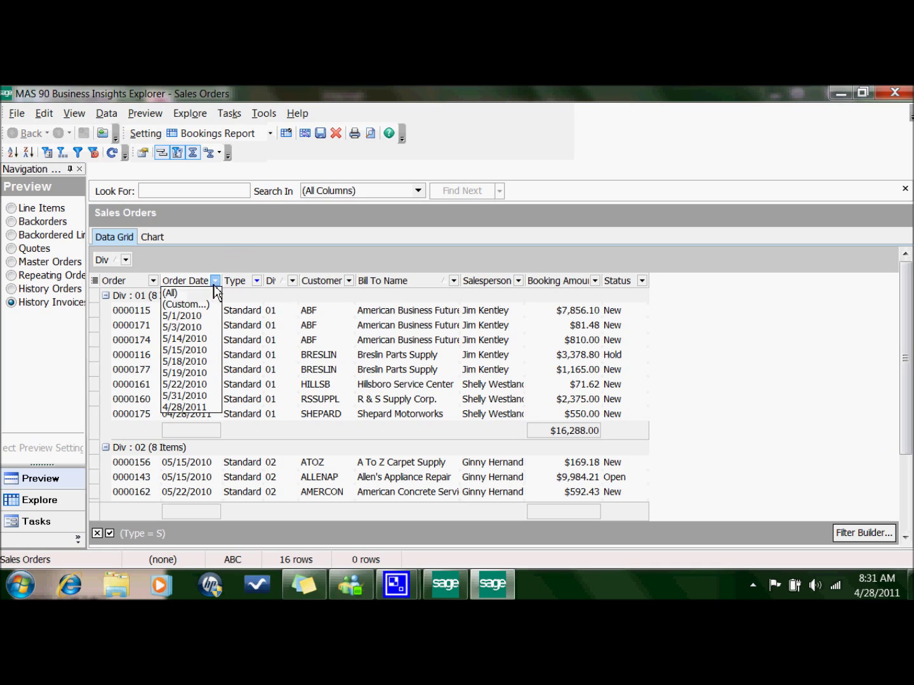
pyautogui.click(213, 291)
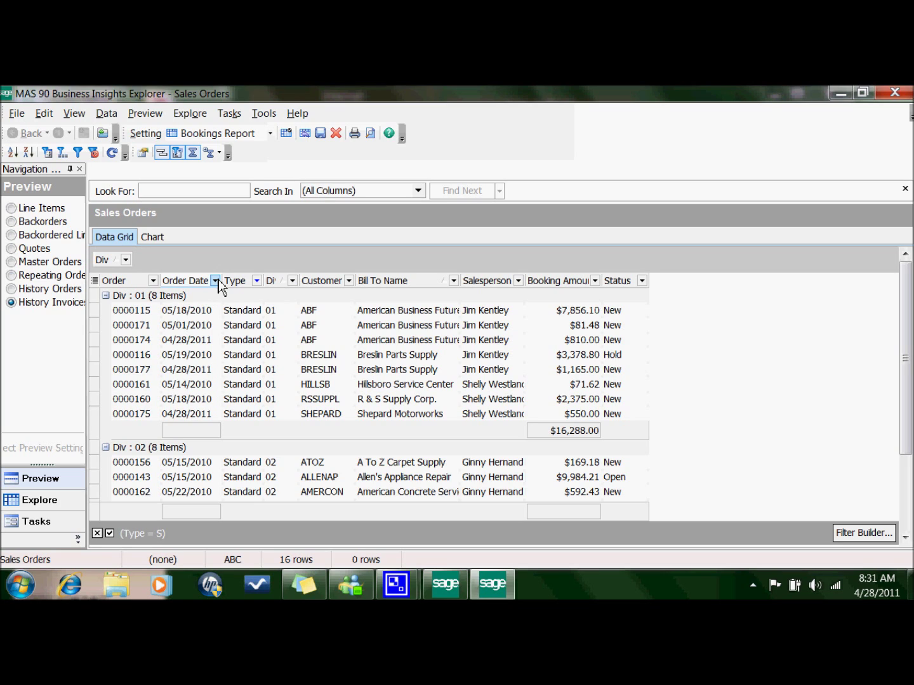
pyautogui.click(864, 533)
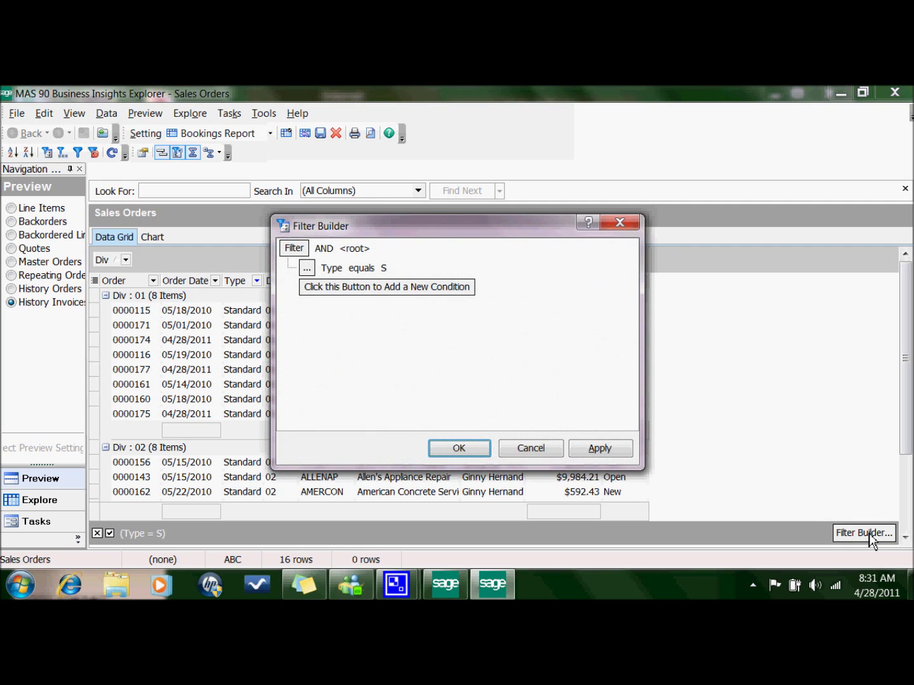
pyautogui.click(339, 293)
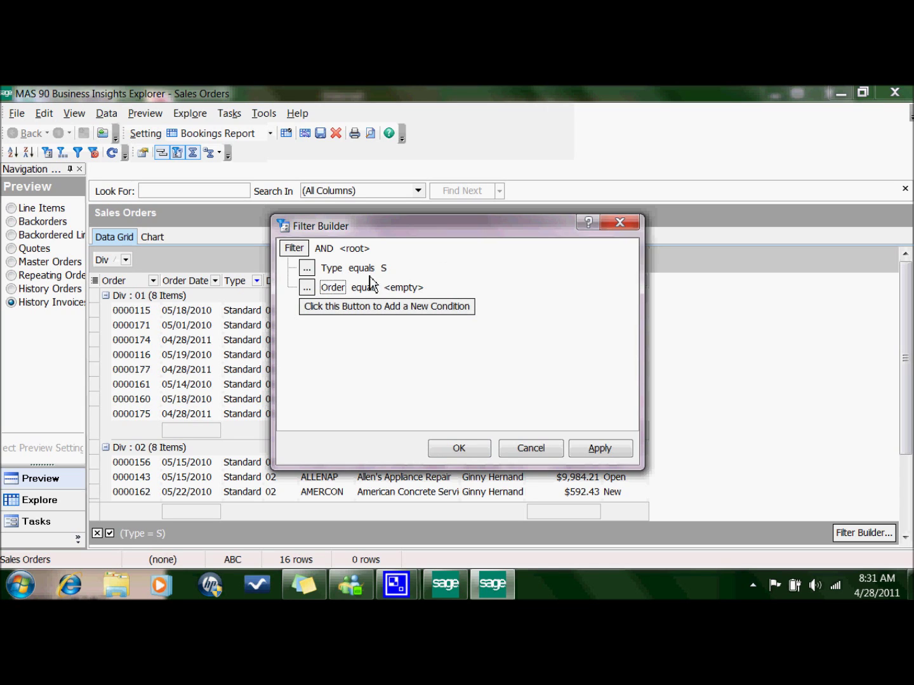
pyautogui.click(334, 288)
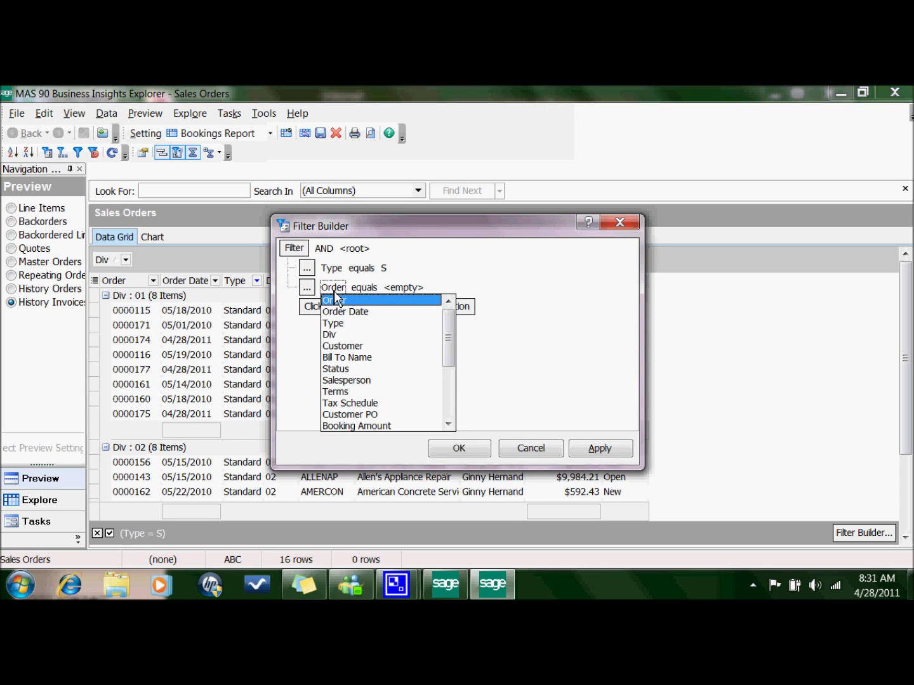
pyautogui.click(335, 312)
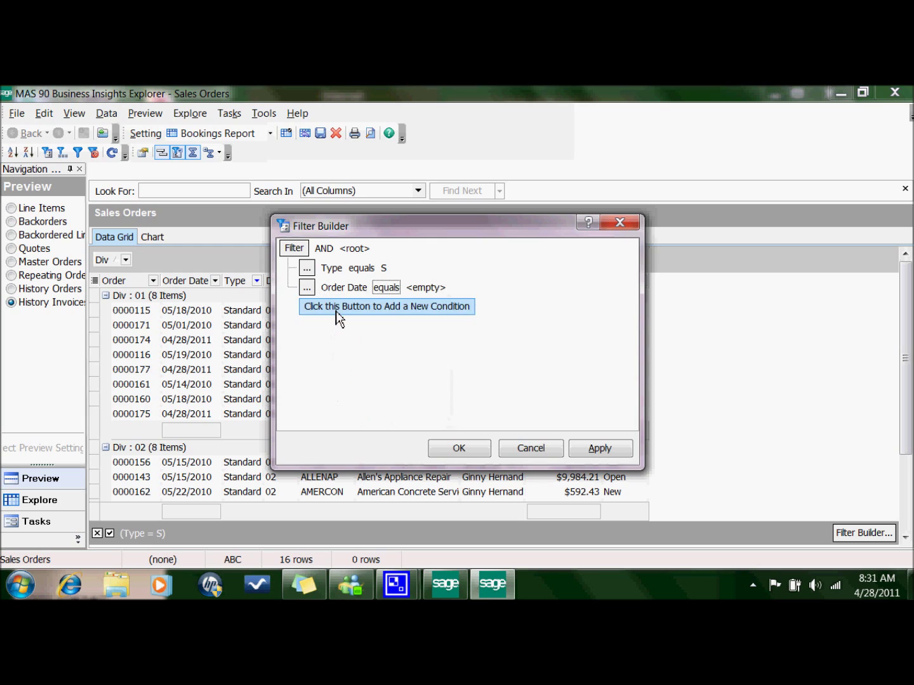
pyautogui.click(387, 289)
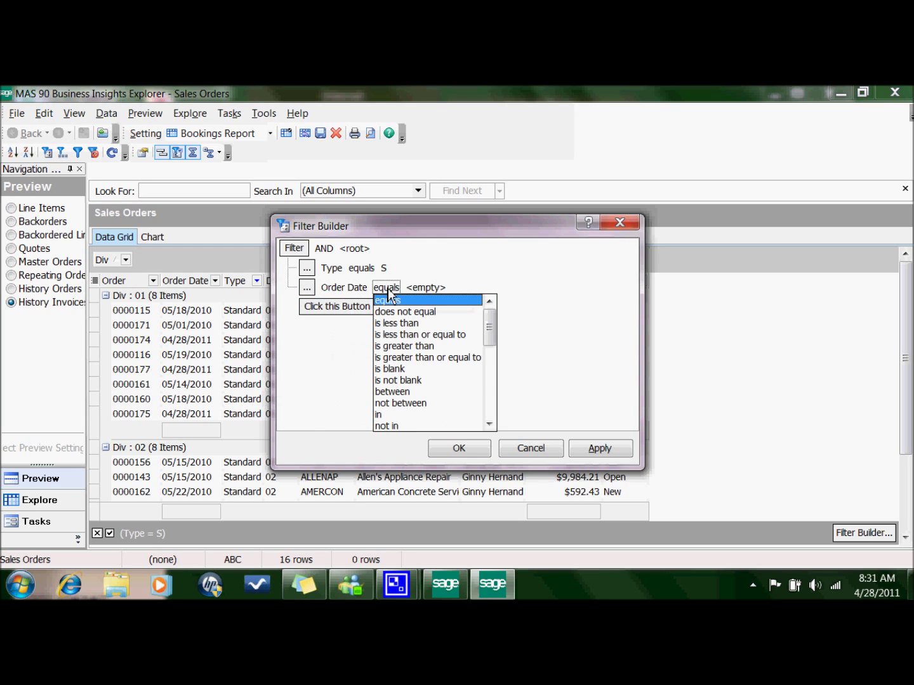
pyautogui.click(413, 392)
# Set the start date of the Order Date range condition to 5/1/2010
pyautogui.click(444, 288)
pyautogui.click(473, 289)
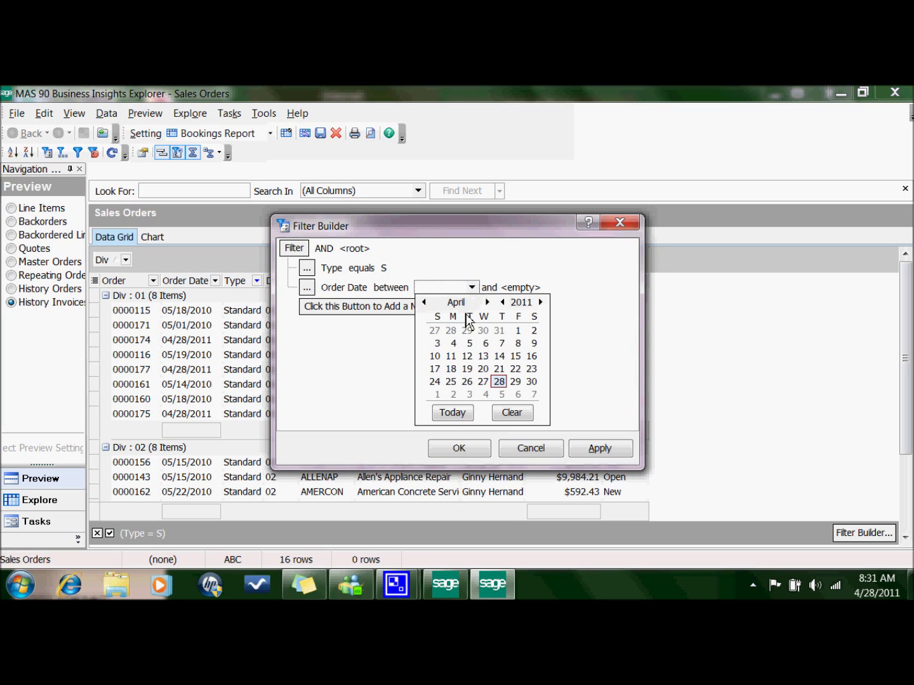
pyautogui.click(488, 302)
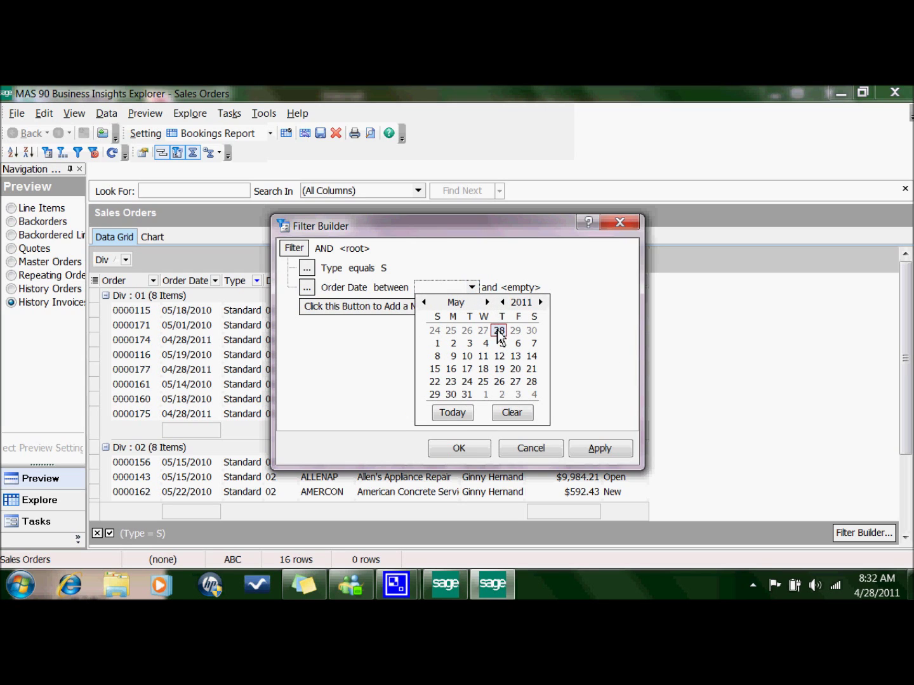
pyautogui.click(440, 346)
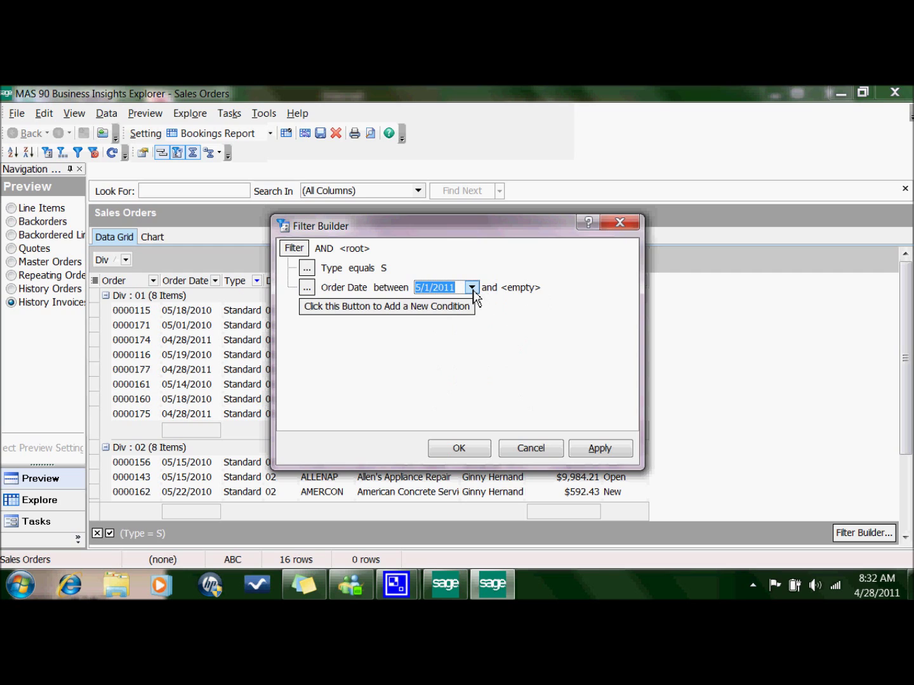
pyautogui.click(472, 288)
pyautogui.click(502, 303)
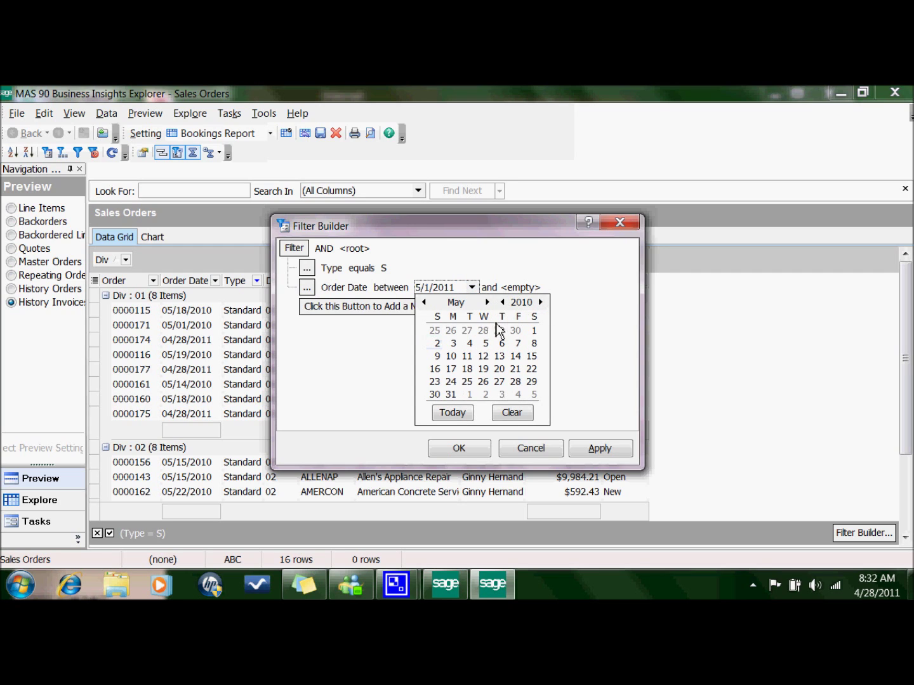
pyautogui.click(536, 332)
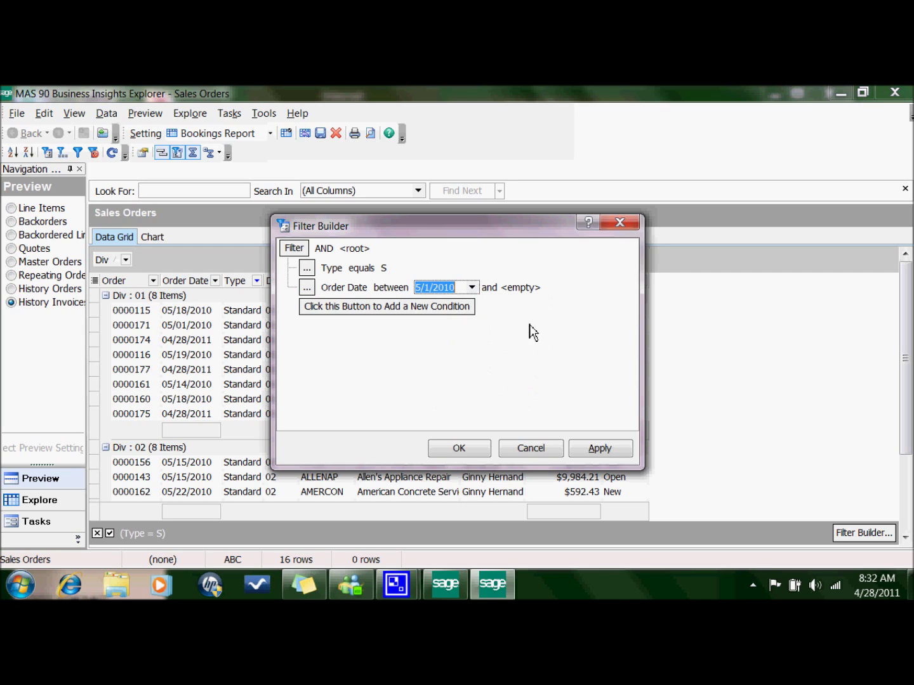
# Set the end date of the Order Date range to 5/31/2010 and apply the filter to the sales orders
pyautogui.click(535, 288)
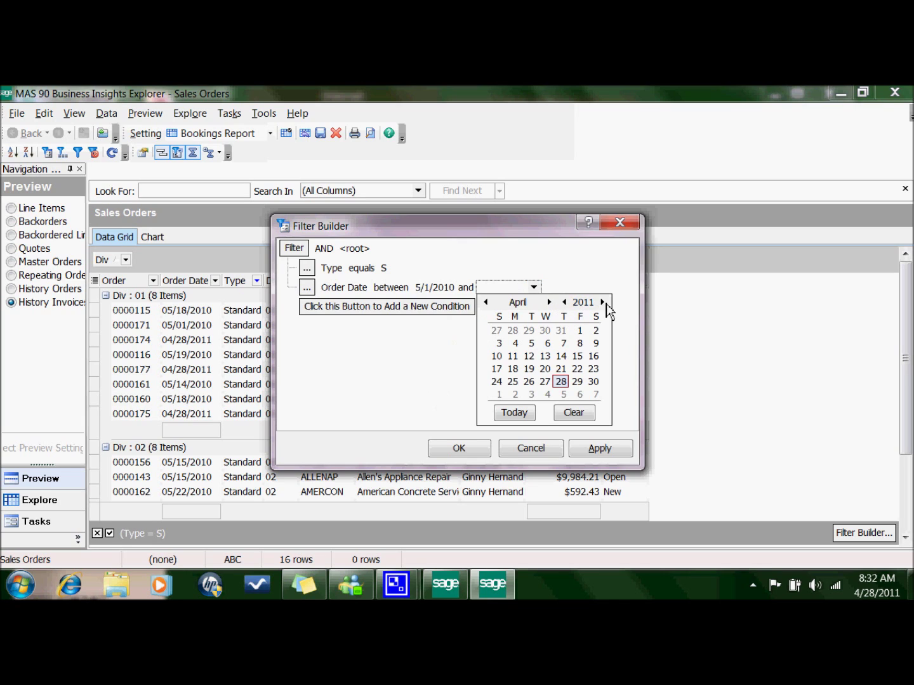
pyautogui.click(563, 303)
pyautogui.click(550, 303)
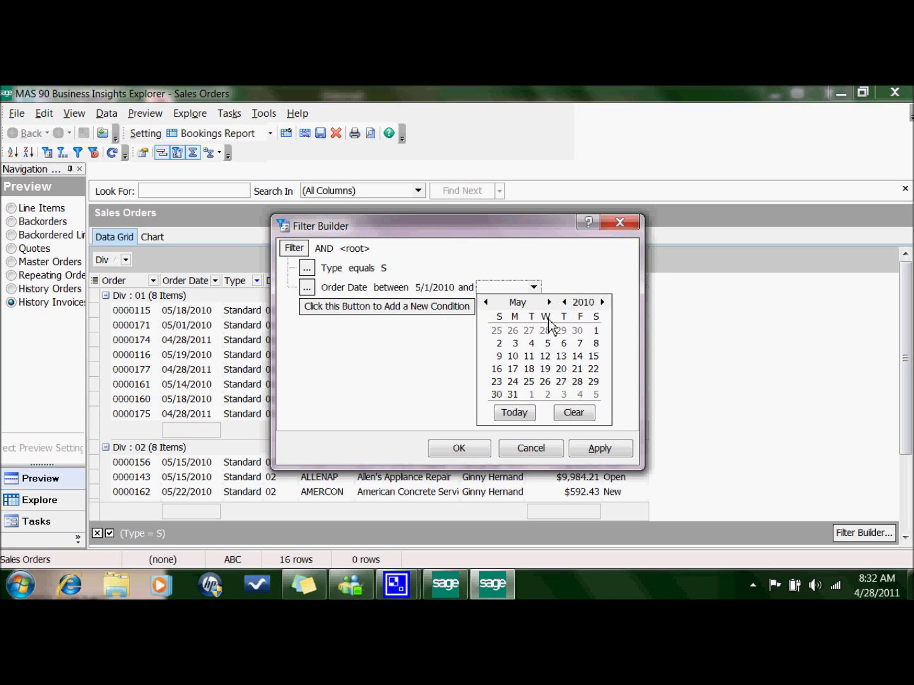
pyautogui.click(514, 395)
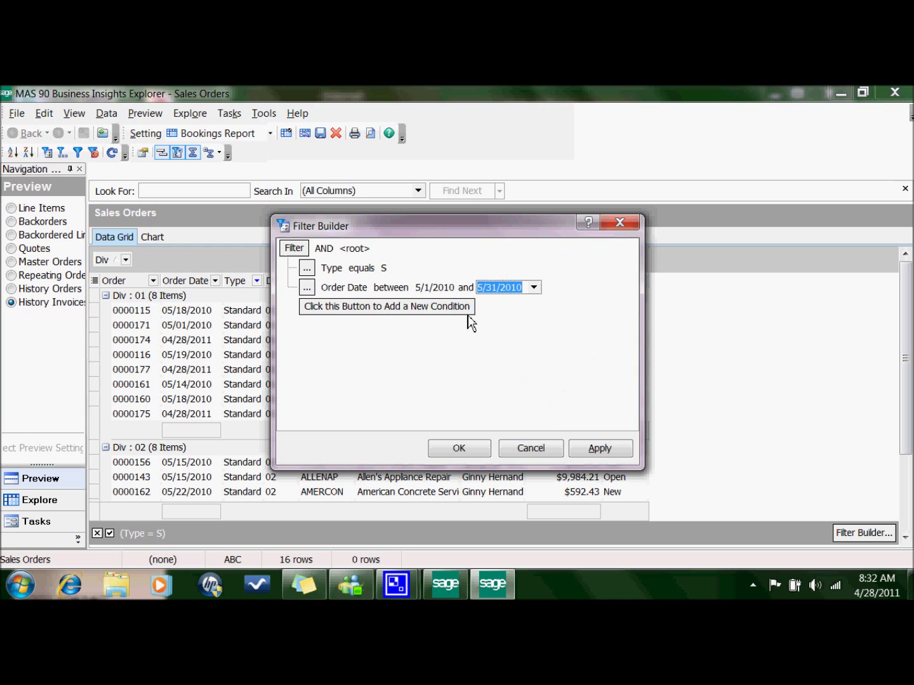
pyautogui.click(610, 453)
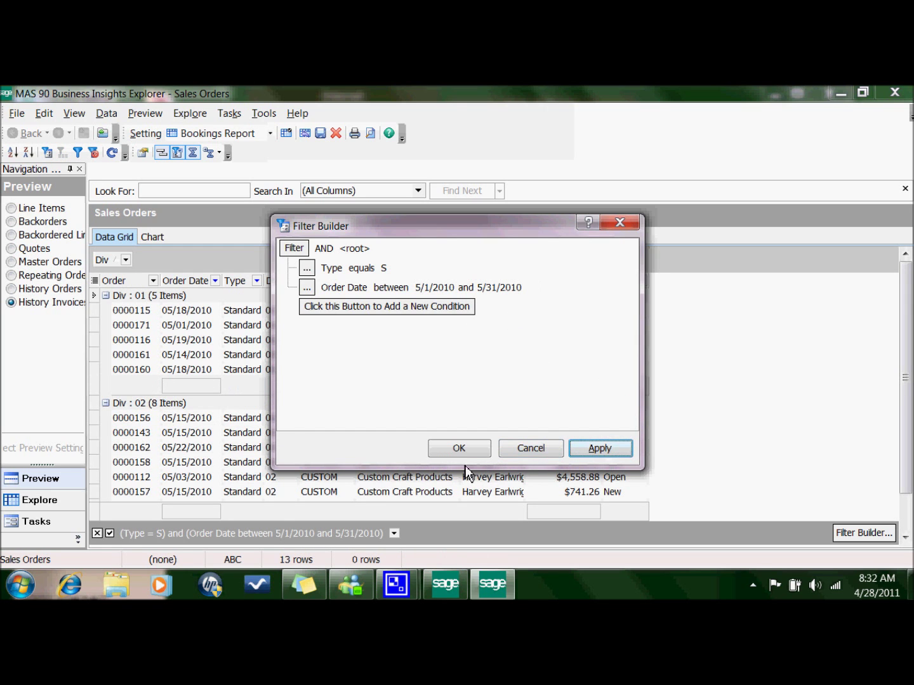
pyautogui.click(458, 448)
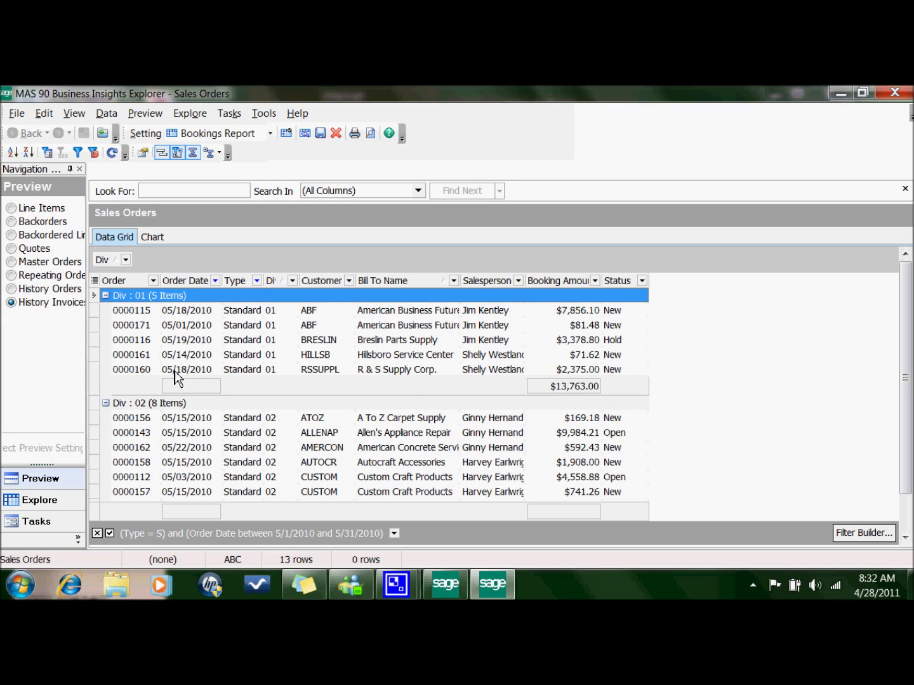
# Set the Order Date summary in the Div group footers to Count
pyautogui.moveTo(203, 392)
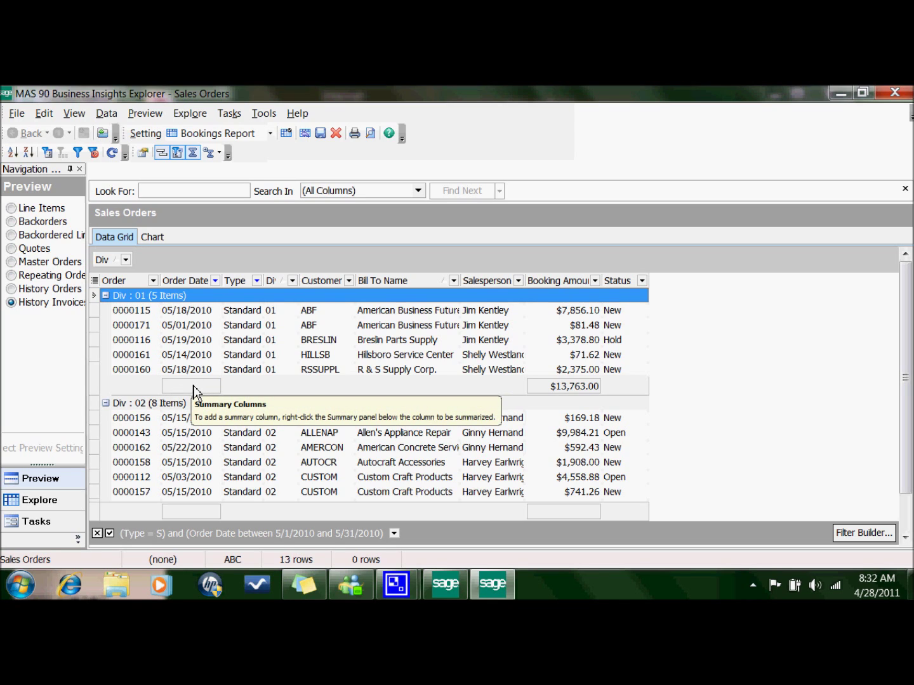
pyautogui.rightClick(194, 392)
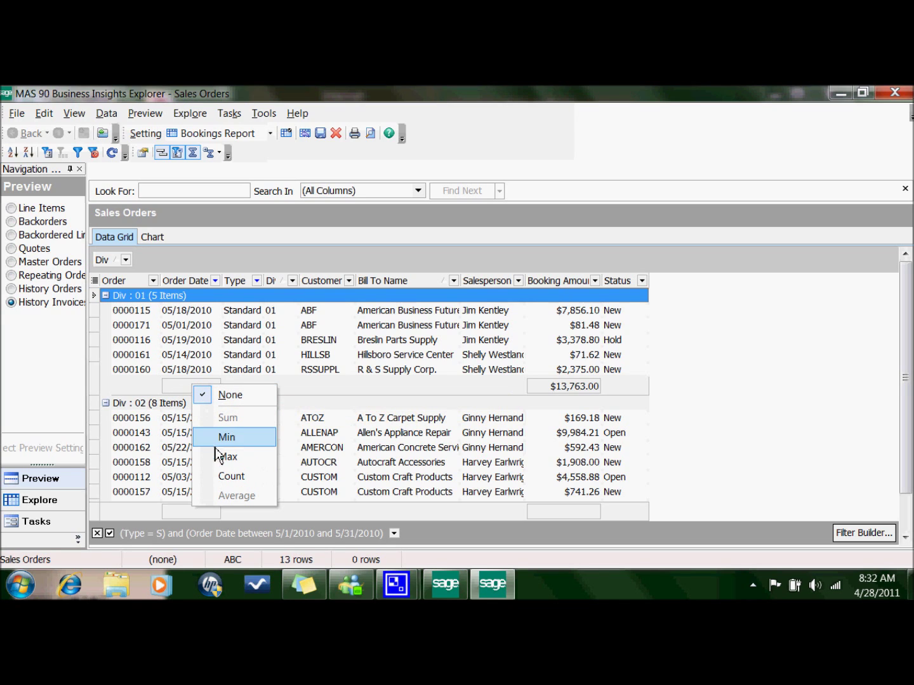
pyautogui.click(219, 480)
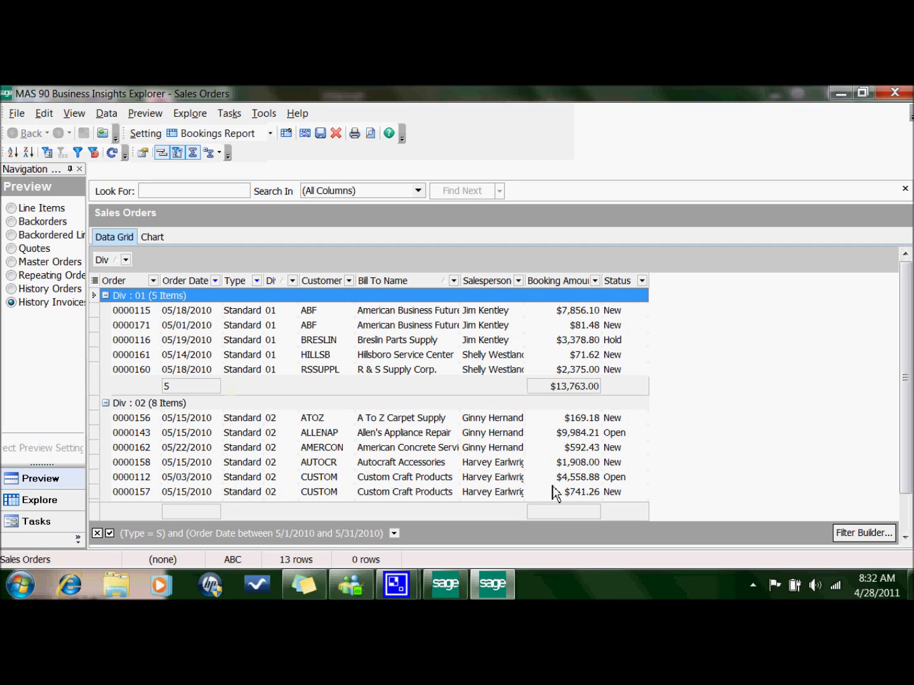
# In the grand total footer, summarize Order Date with Count and Booking Amount with Sum
pyautogui.rightClick(573, 516)
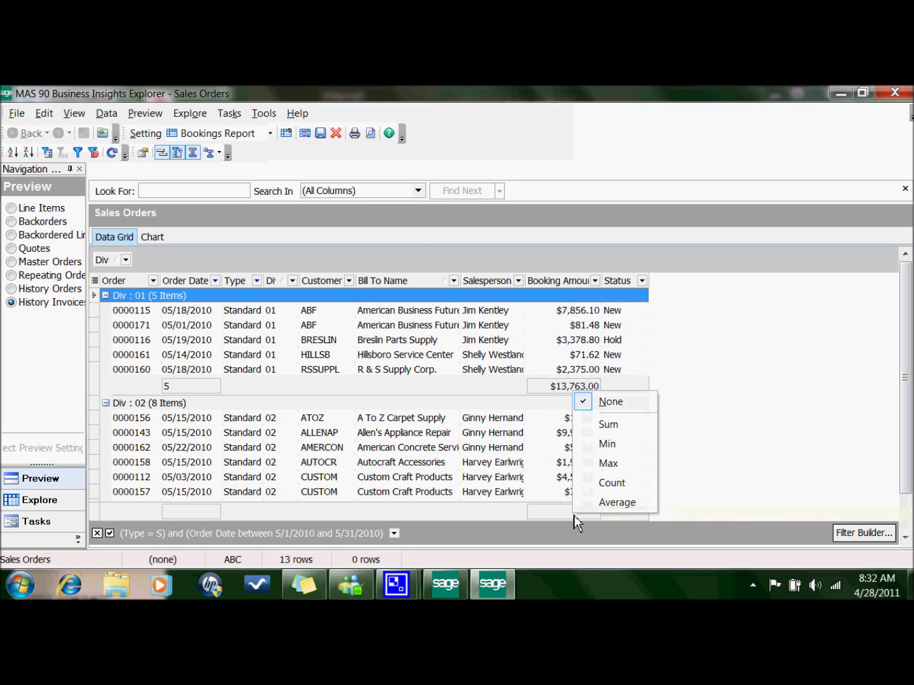
pyautogui.click(590, 486)
pyautogui.rightClick(192, 515)
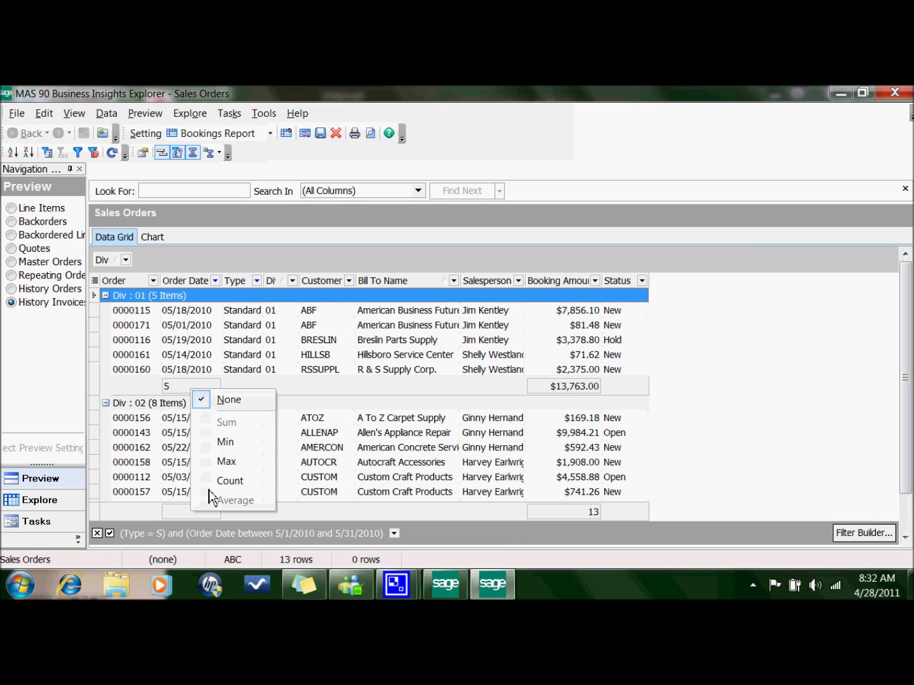
pyautogui.click(223, 485)
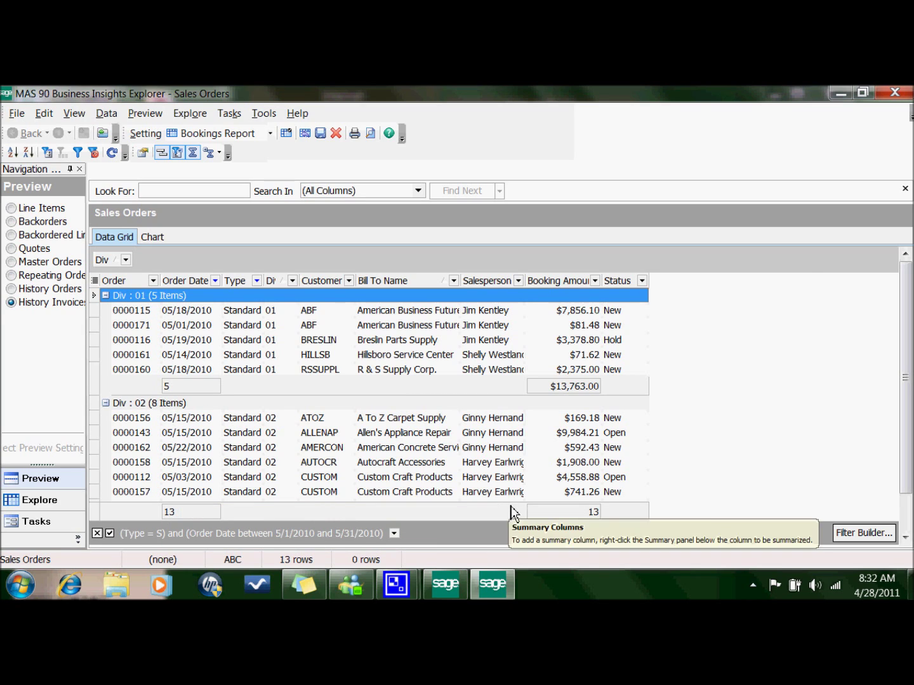
pyautogui.rightClick(593, 515)
pyautogui.click(618, 424)
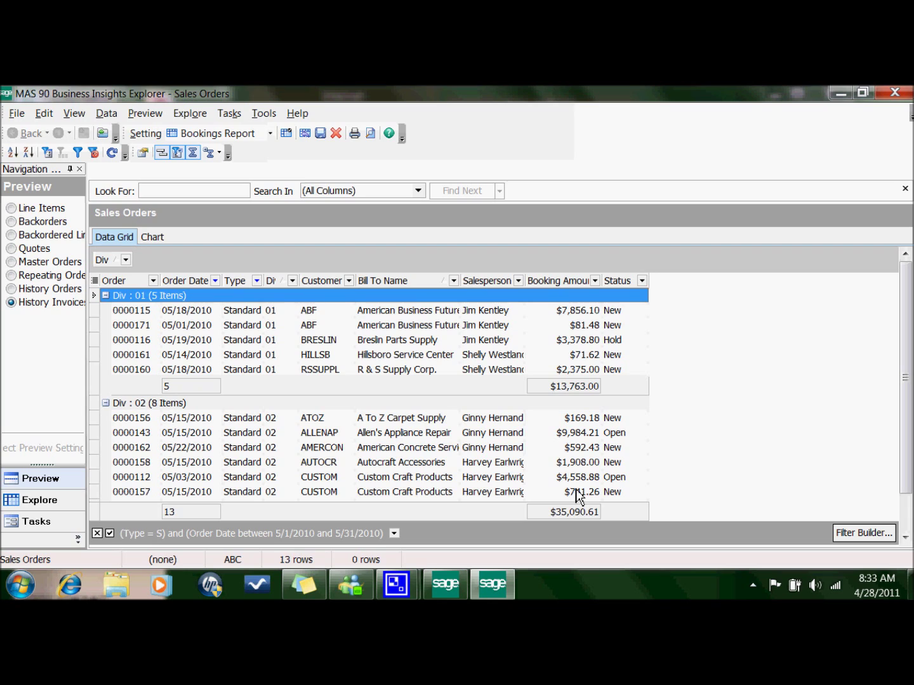
# Try the Average summary for Booking Amount in the Div group footers and return it to Sum
pyautogui.moveTo(606, 396)
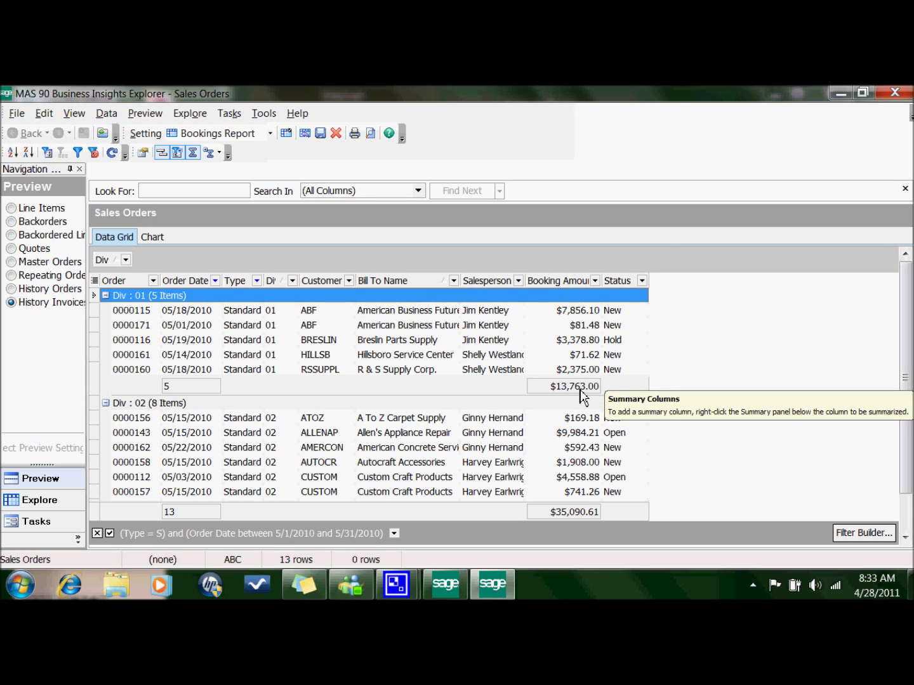
pyautogui.rightClick(583, 397)
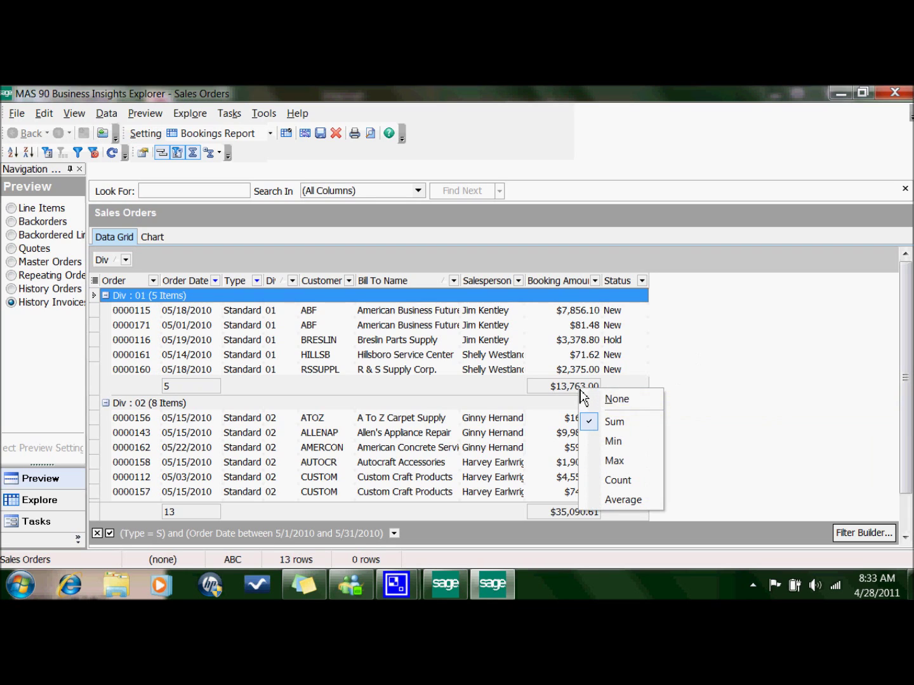
pyautogui.click(605, 506)
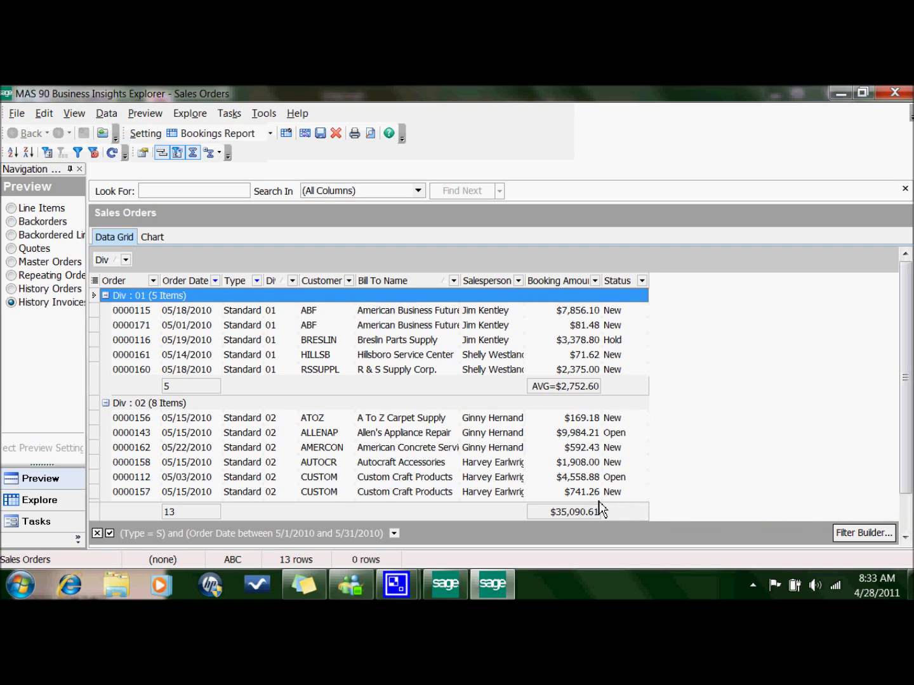
pyautogui.rightClick(583, 389)
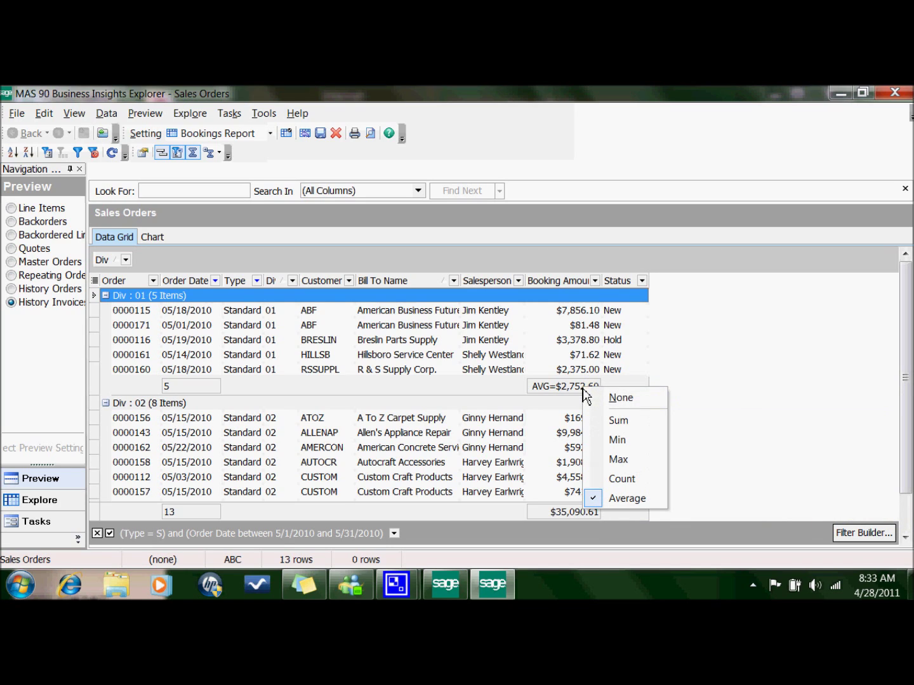
pyautogui.click(610, 421)
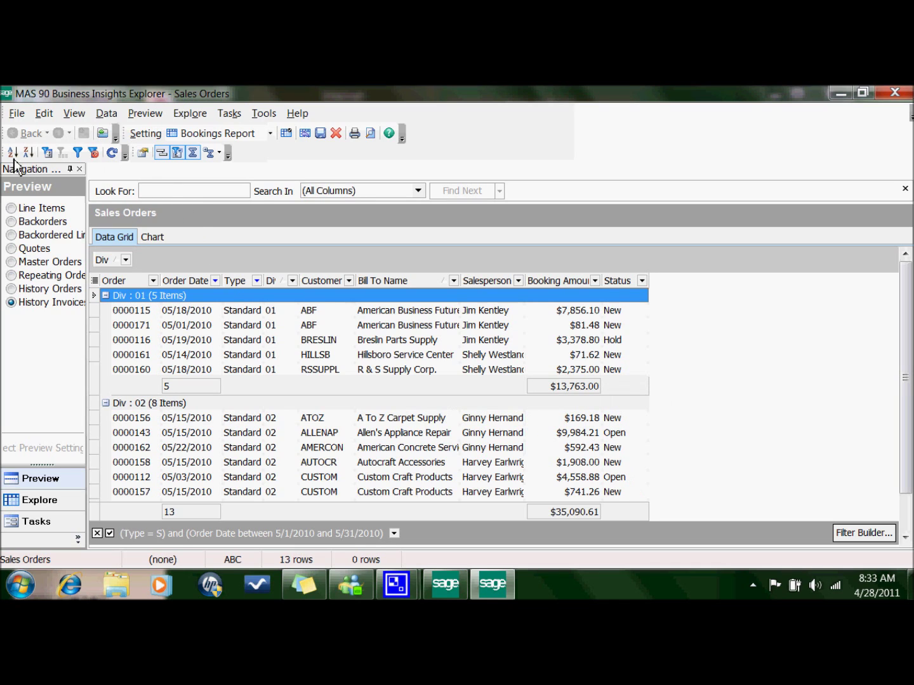
# Save the current view as a new setting named May Booking Report
pyautogui.click(22, 119)
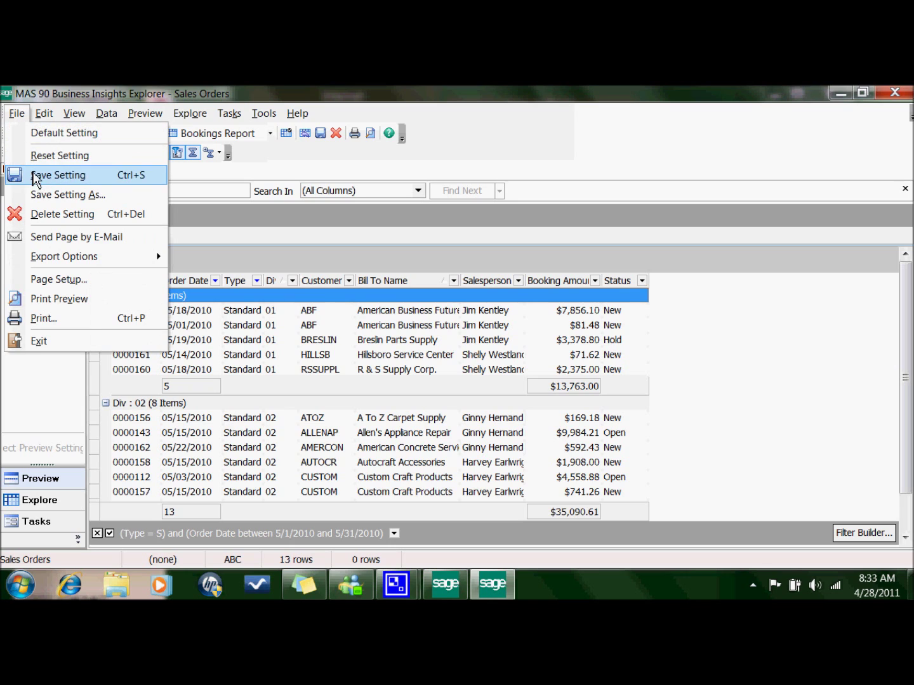
pyautogui.click(35, 195)
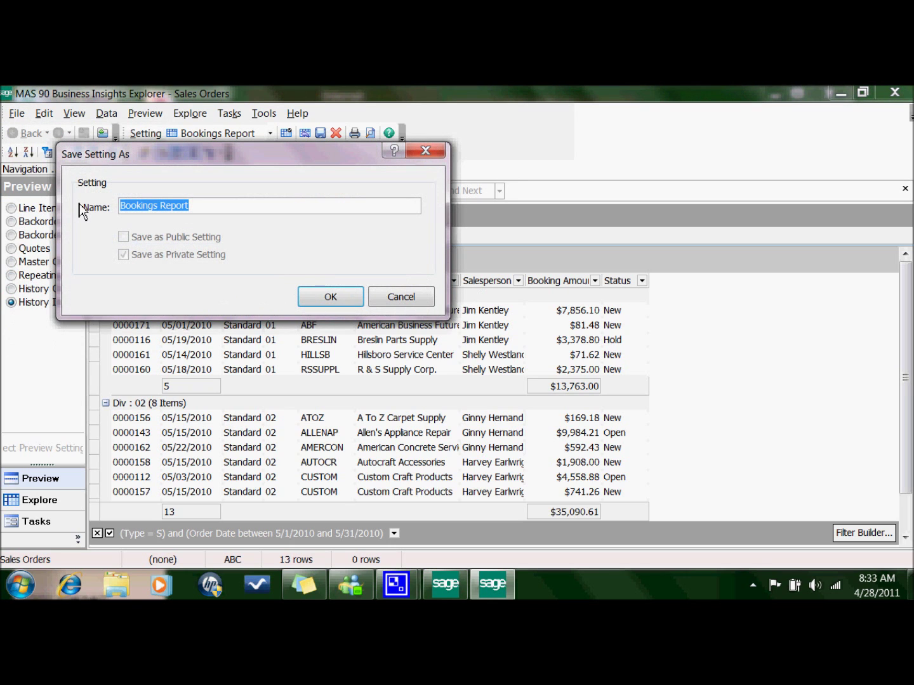
pyautogui.write('May ')
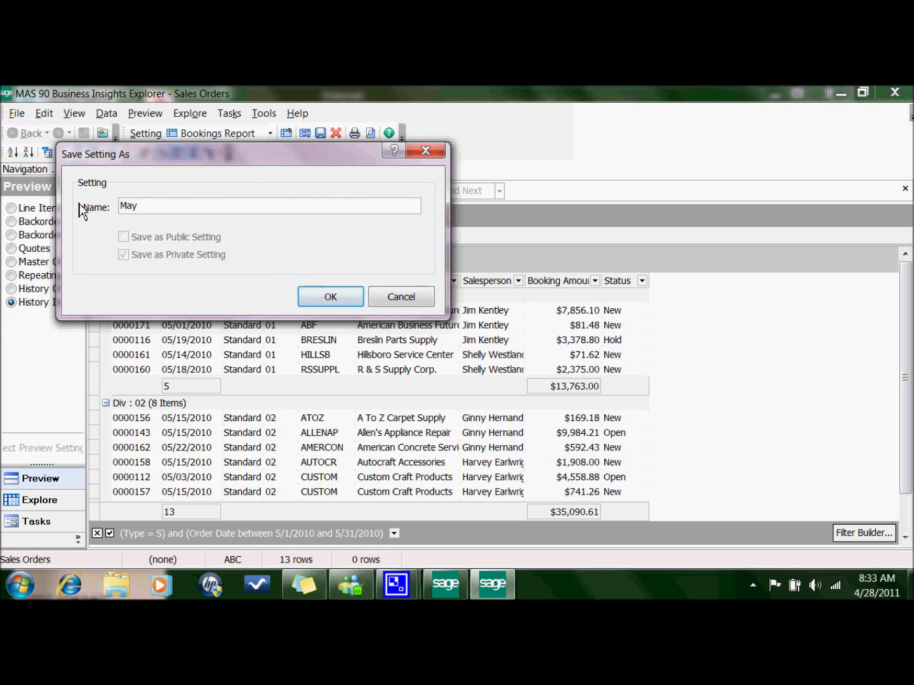
pyautogui.write('Booking Report')
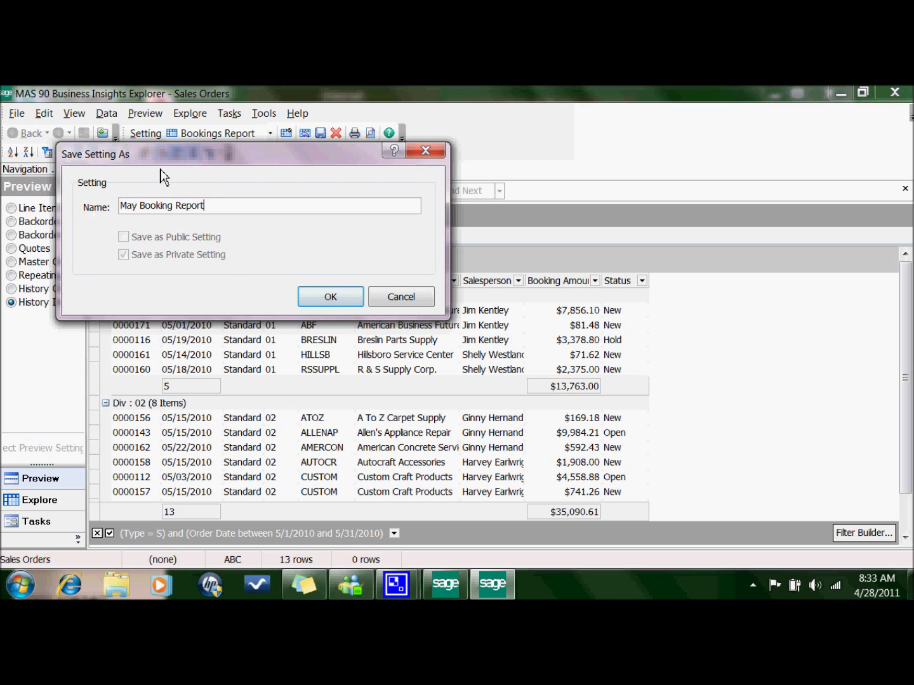
pyautogui.click(329, 300)
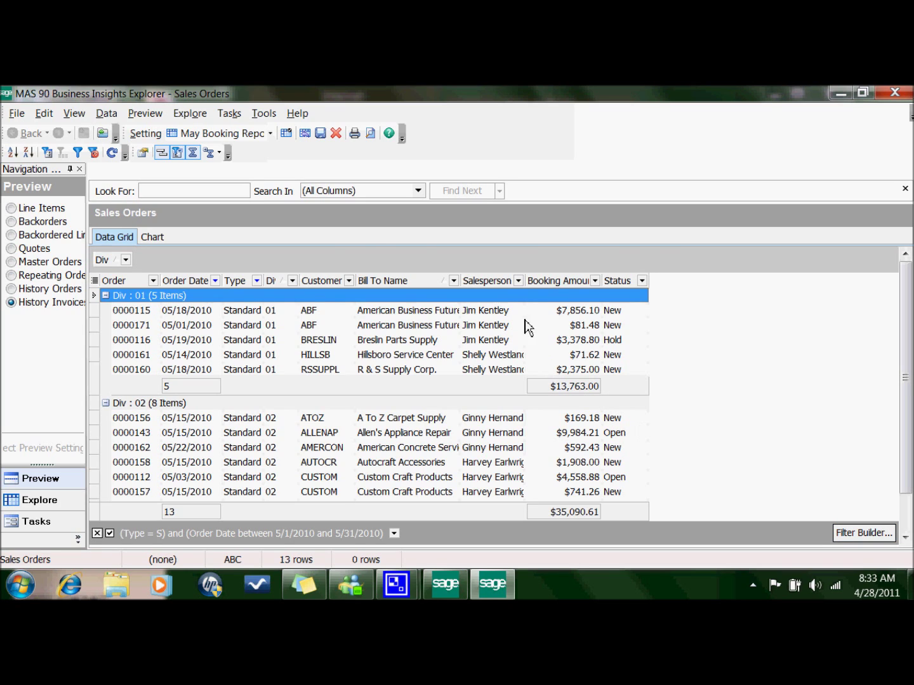
# Title the sales orders chart Booking and plot Booking Amount as its series
pyautogui.click(155, 236)
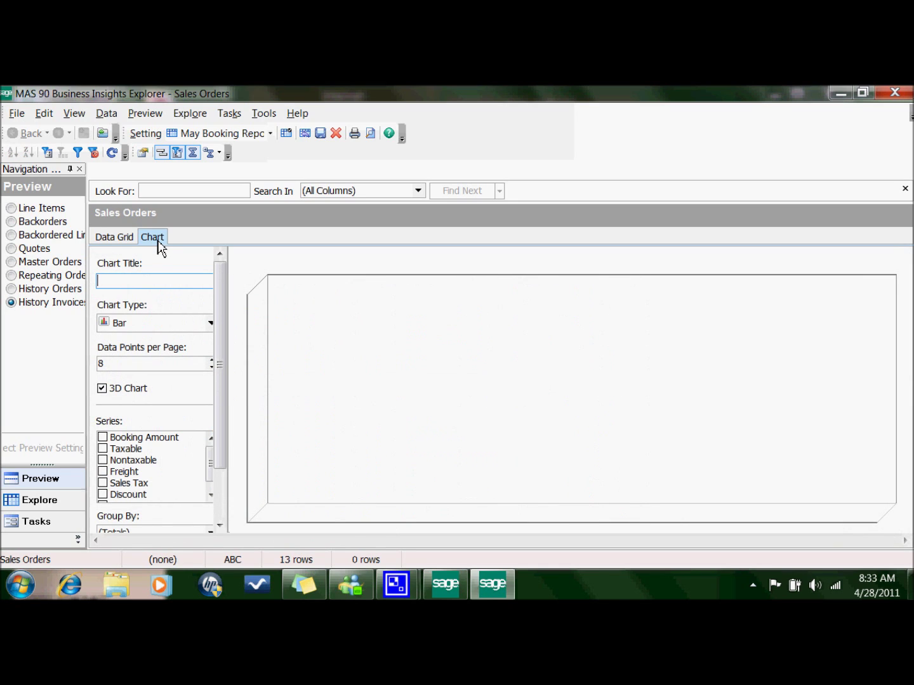
pyautogui.write('Booking')
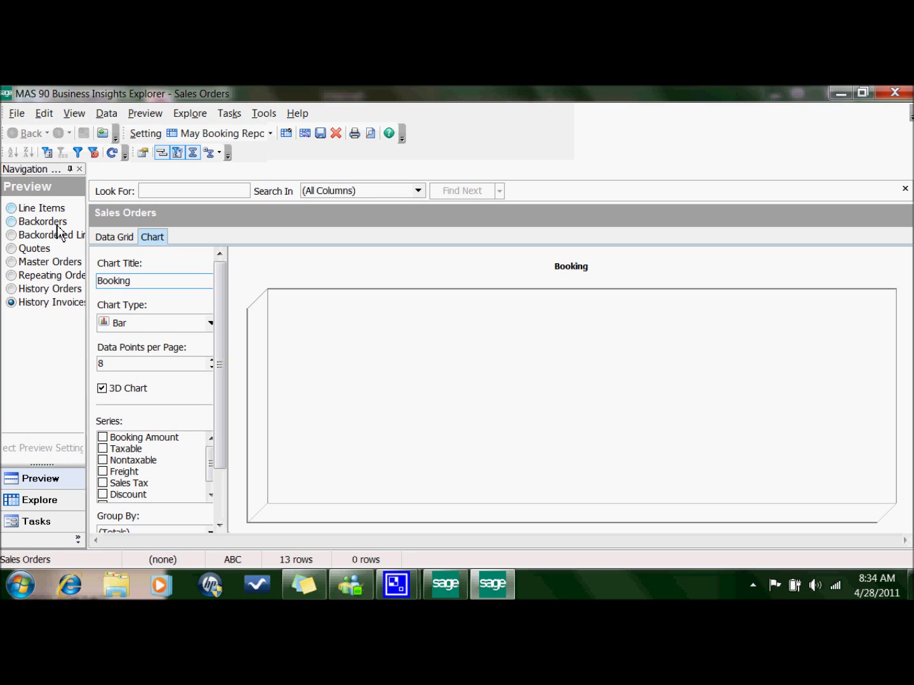
pyautogui.click(127, 240)
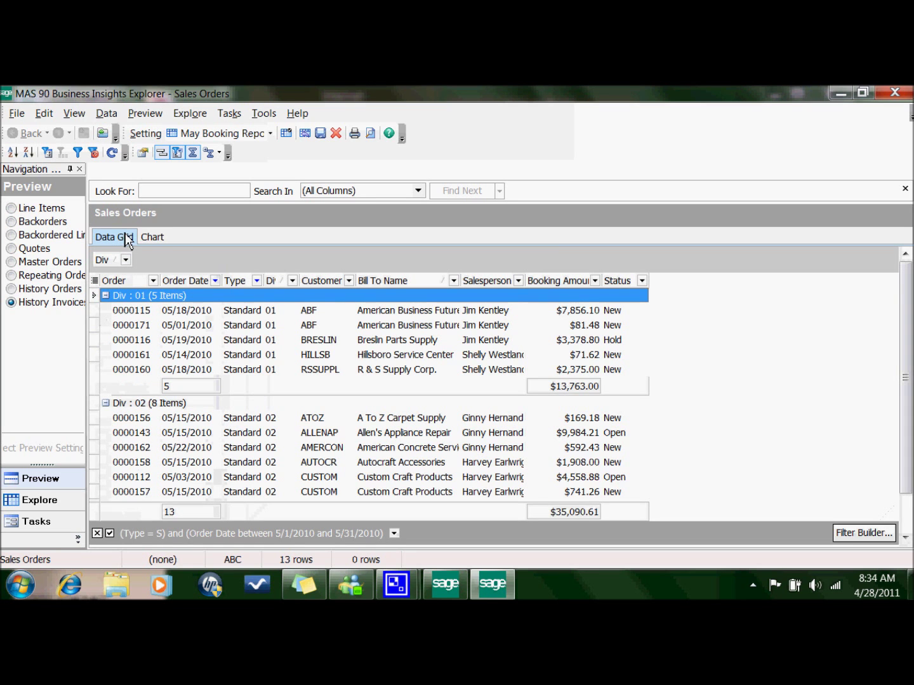
pyautogui.click(166, 238)
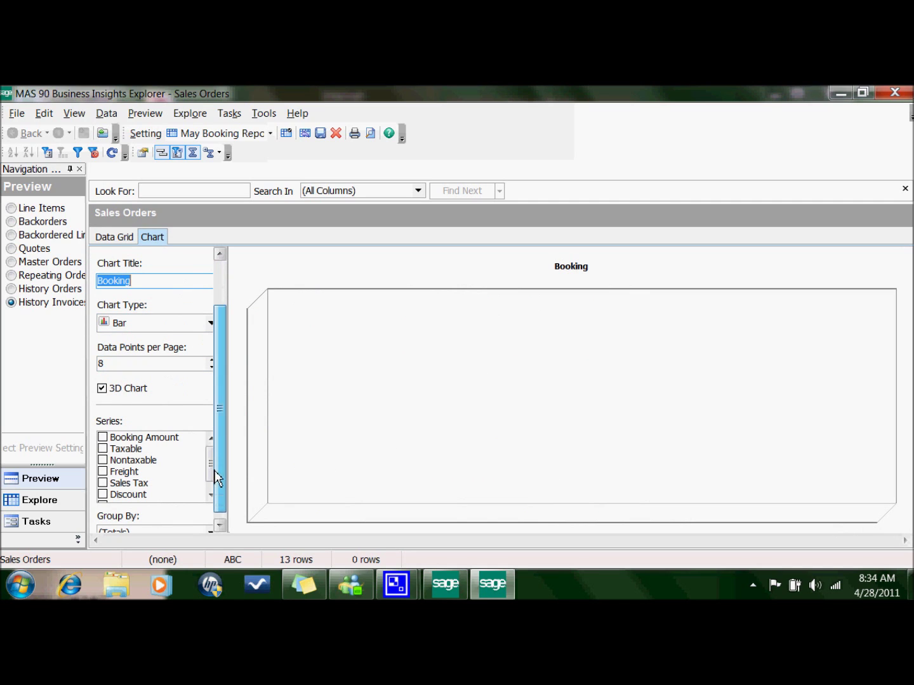
pyautogui.click(217, 501)
pyautogui.click(102, 370)
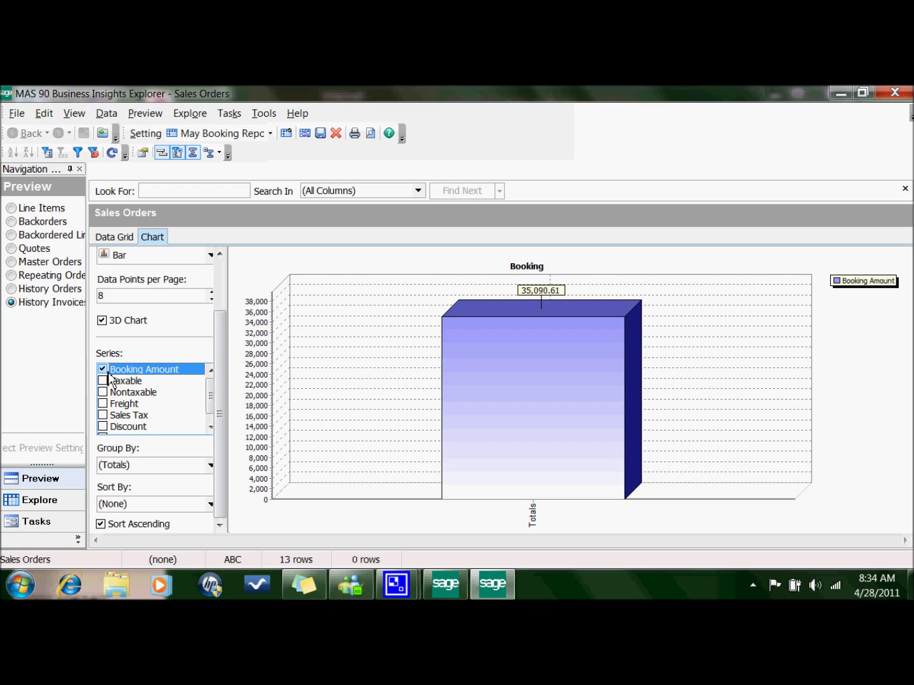
# Try grouping the Booking chart by Div and by Order Date
pyautogui.click(210, 416)
pyautogui.moveTo(210, 413)
pyautogui.mouseDown()
pyautogui.moveTo(210, 387)
pyautogui.moveTo(212, 427)
pyautogui.mouseUp()
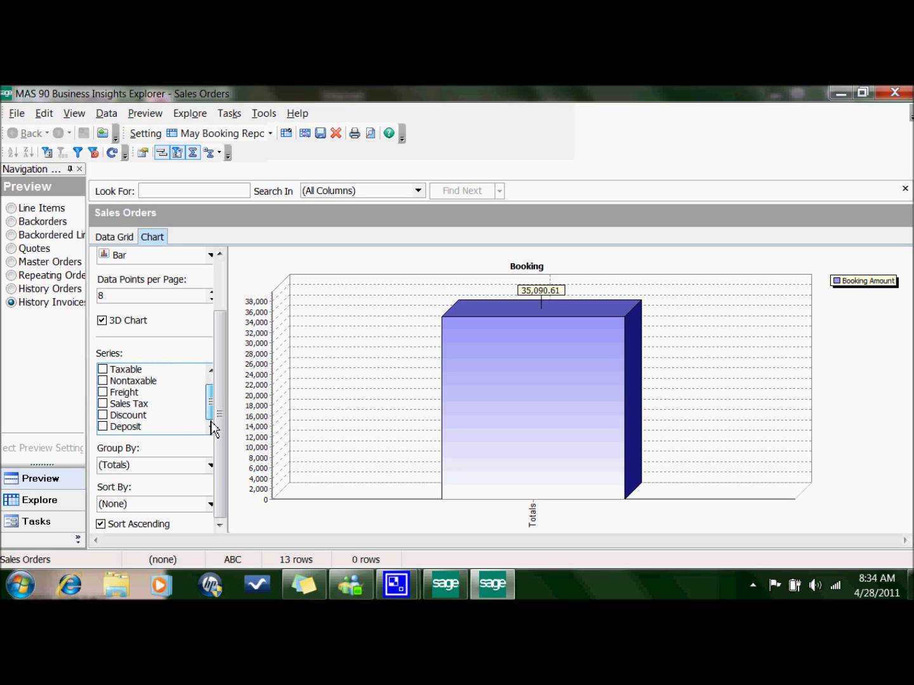
pyautogui.click(158, 467)
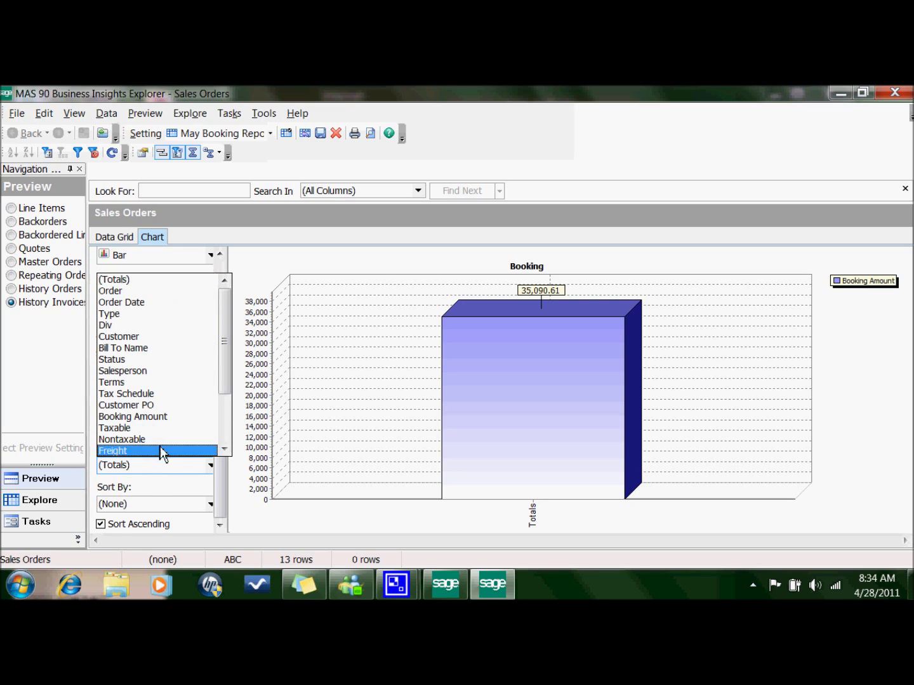
pyautogui.click(155, 327)
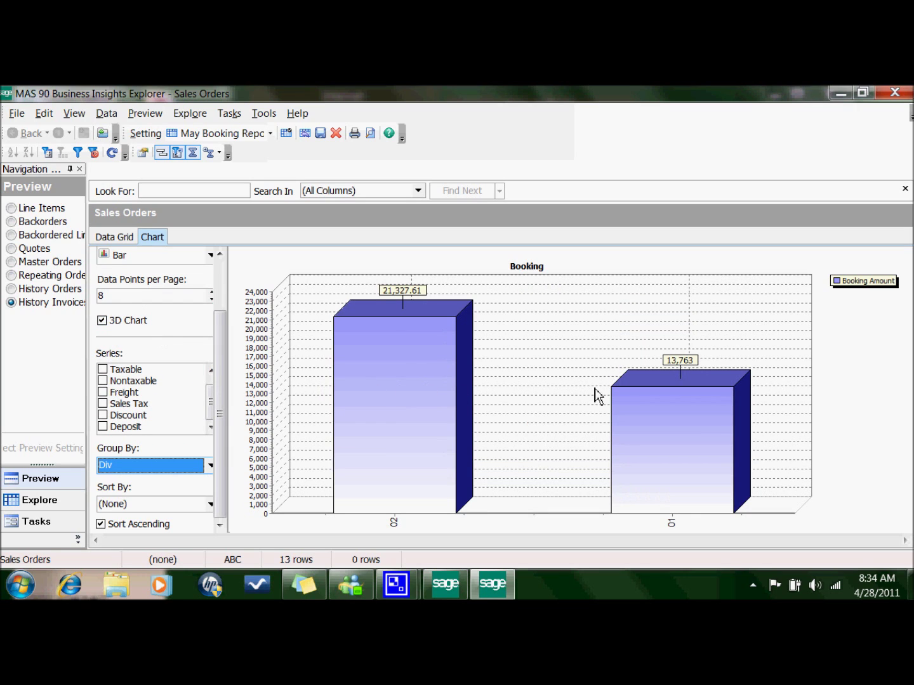
pyautogui.click(212, 466)
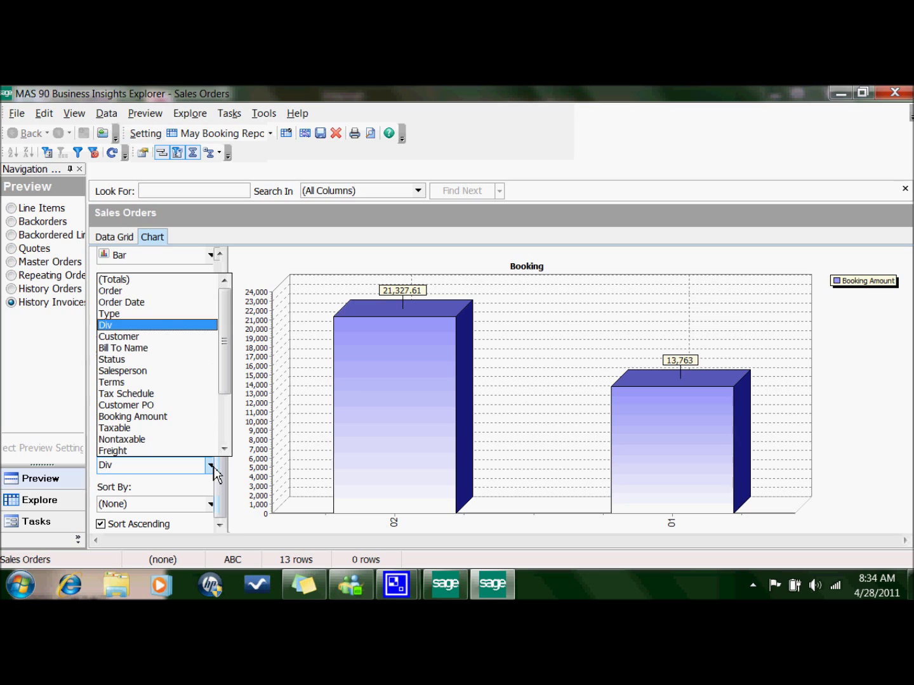
pyautogui.click(165, 301)
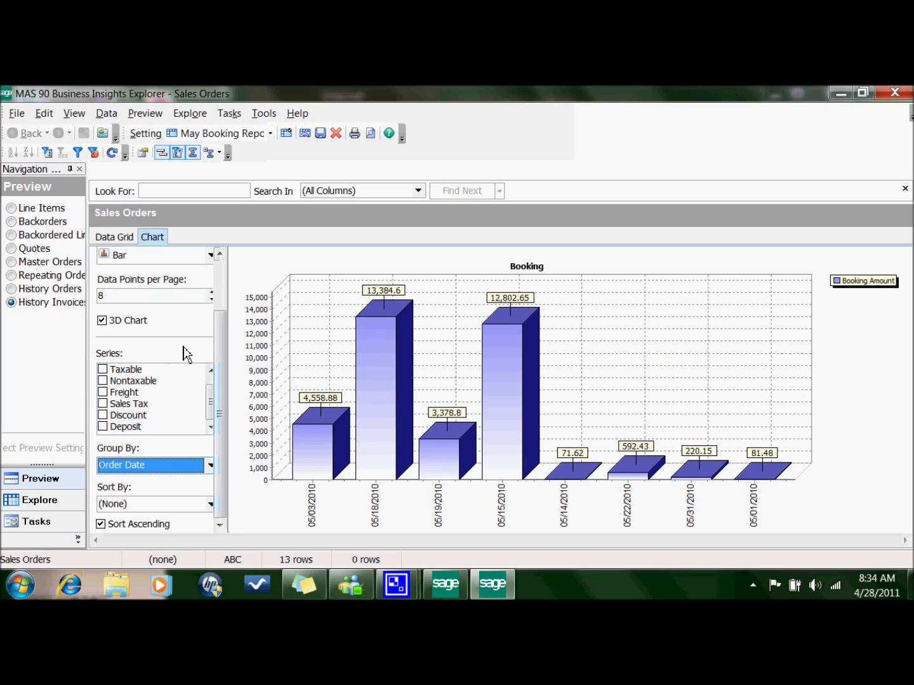
# Group the Booking chart by Salesperson and sort it by Booking Amount
pyautogui.click(202, 467)
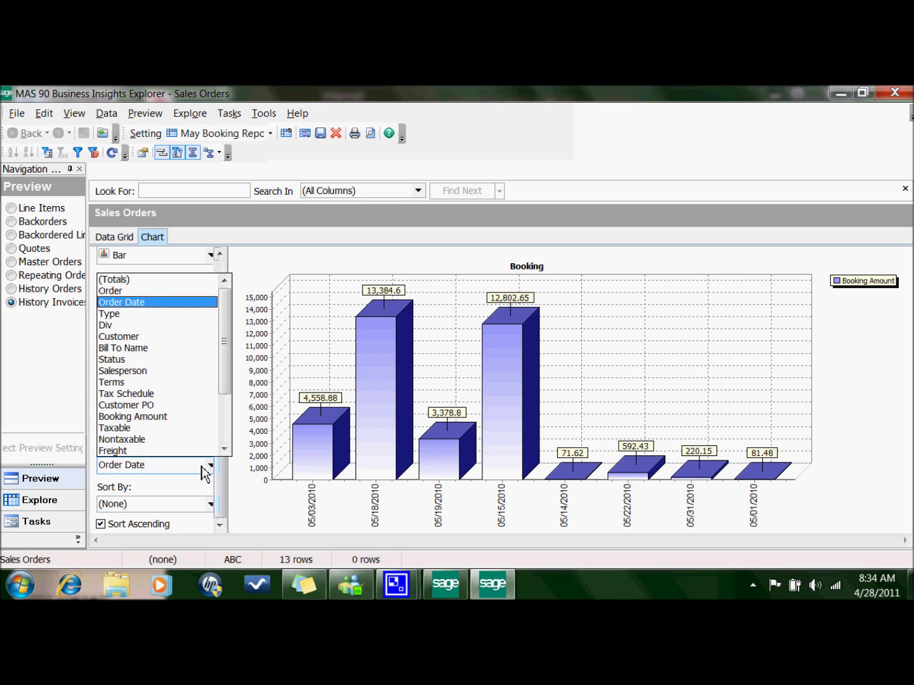
pyautogui.click(183, 371)
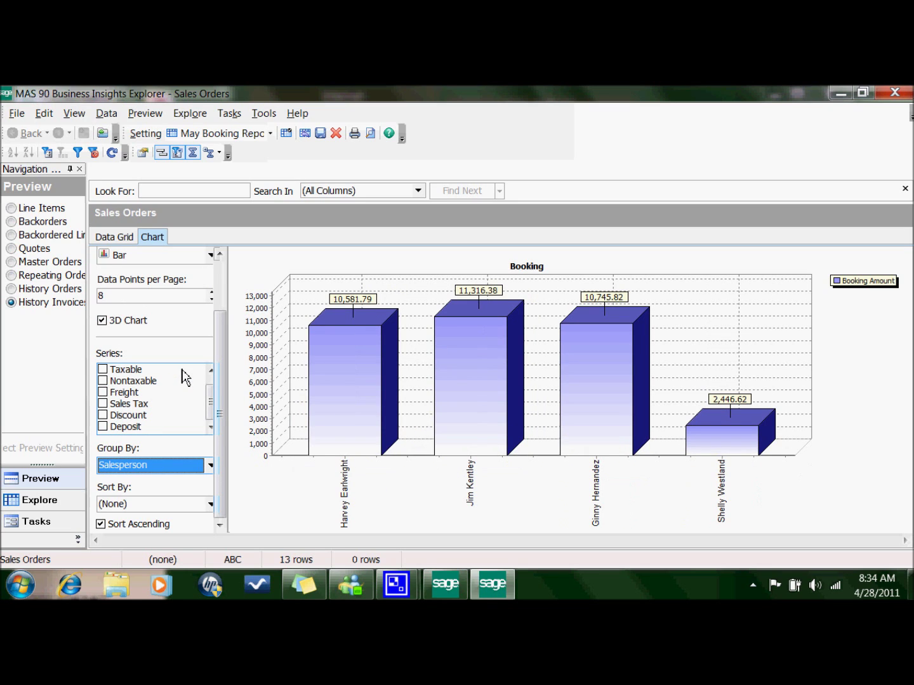
pyautogui.click(127, 239)
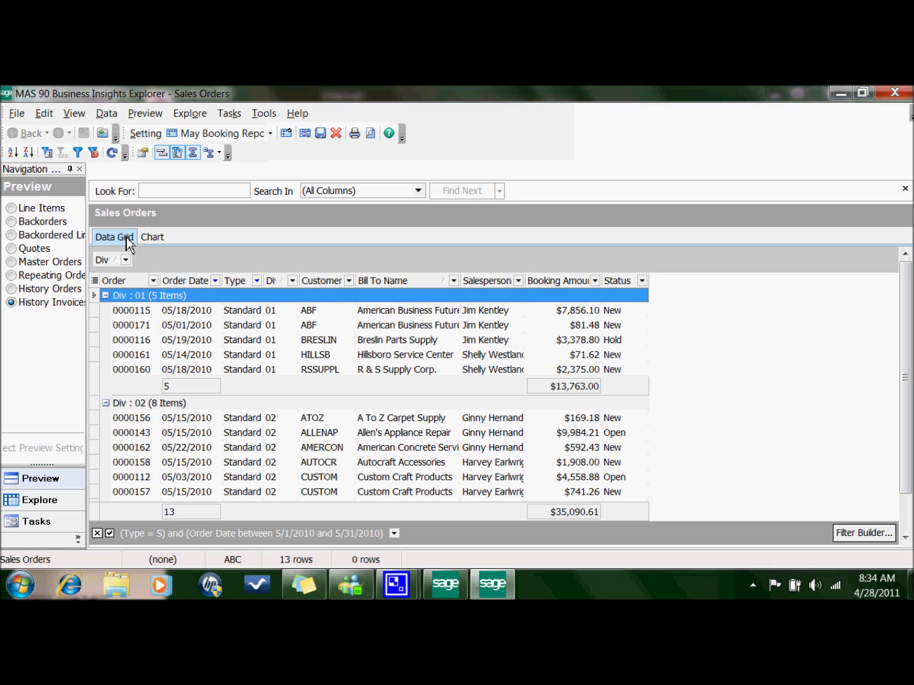
pyautogui.click(152, 238)
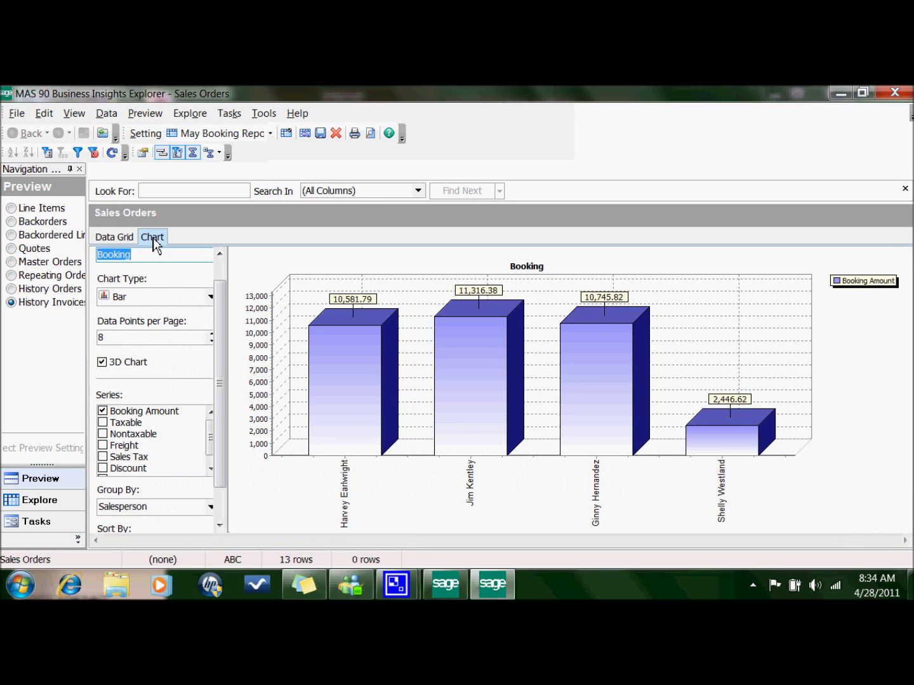
pyautogui.click(106, 238)
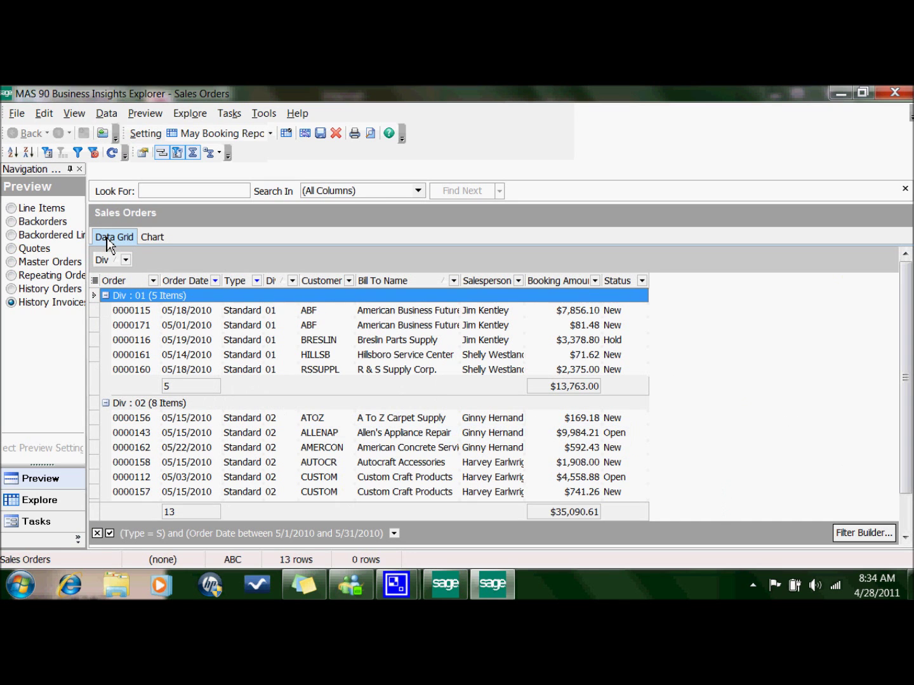
pyautogui.click(162, 245)
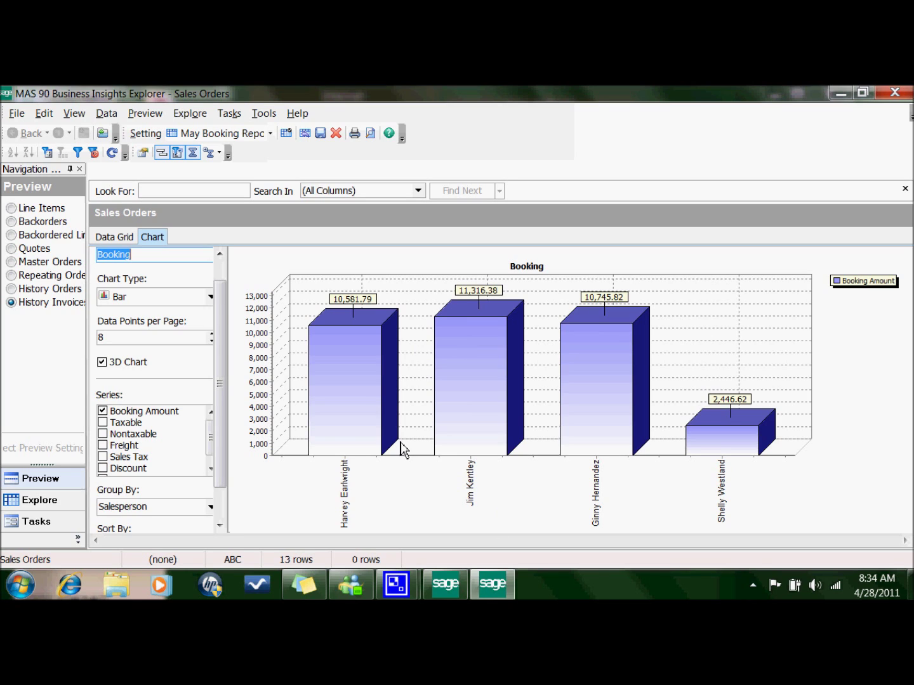
pyautogui.moveTo(221, 475); pyautogui.dragTo(224, 492)
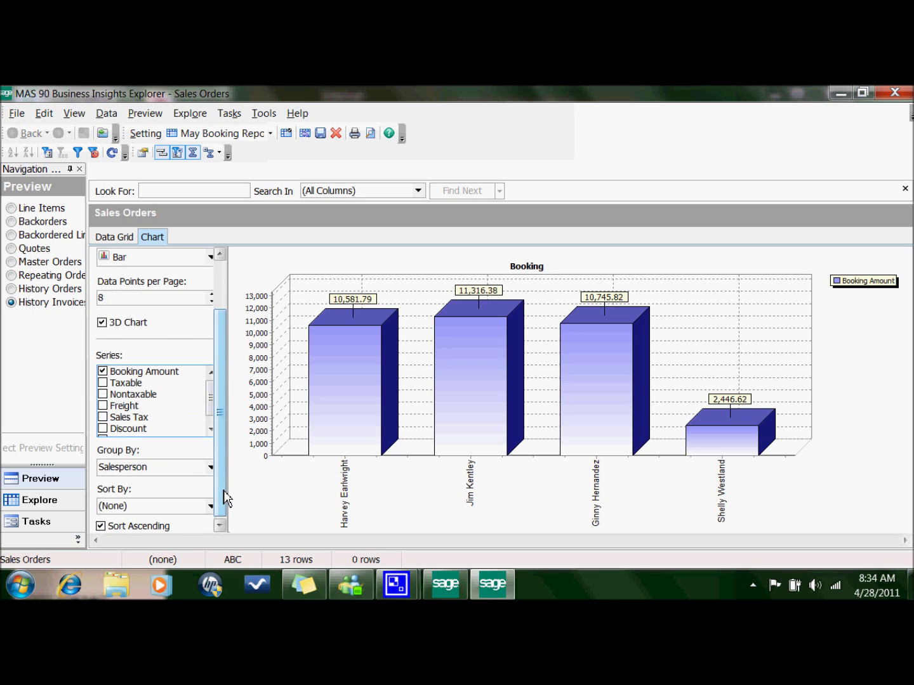
pyautogui.click(190, 505)
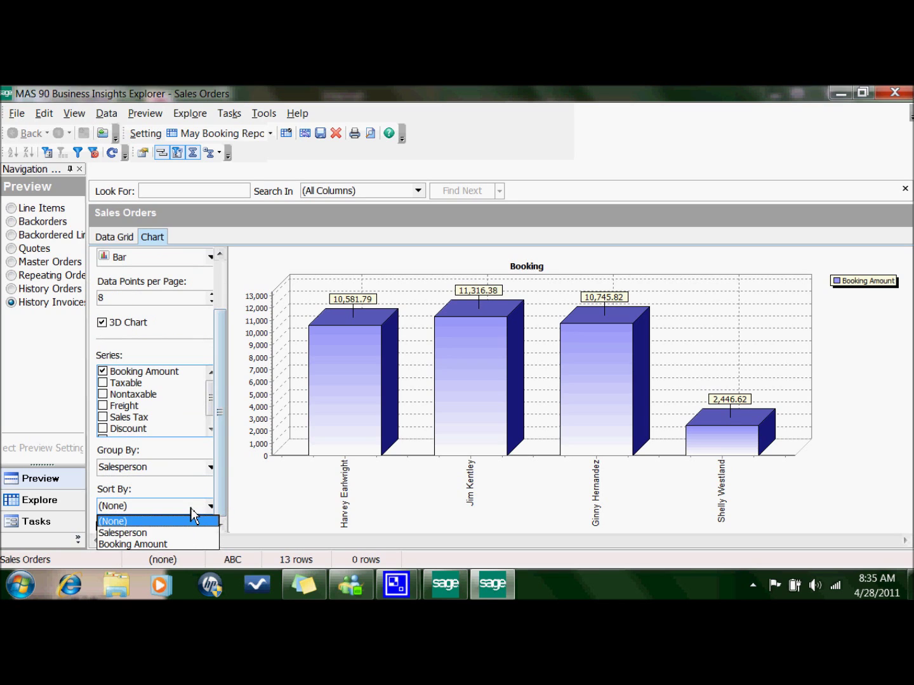
pyautogui.click(190, 545)
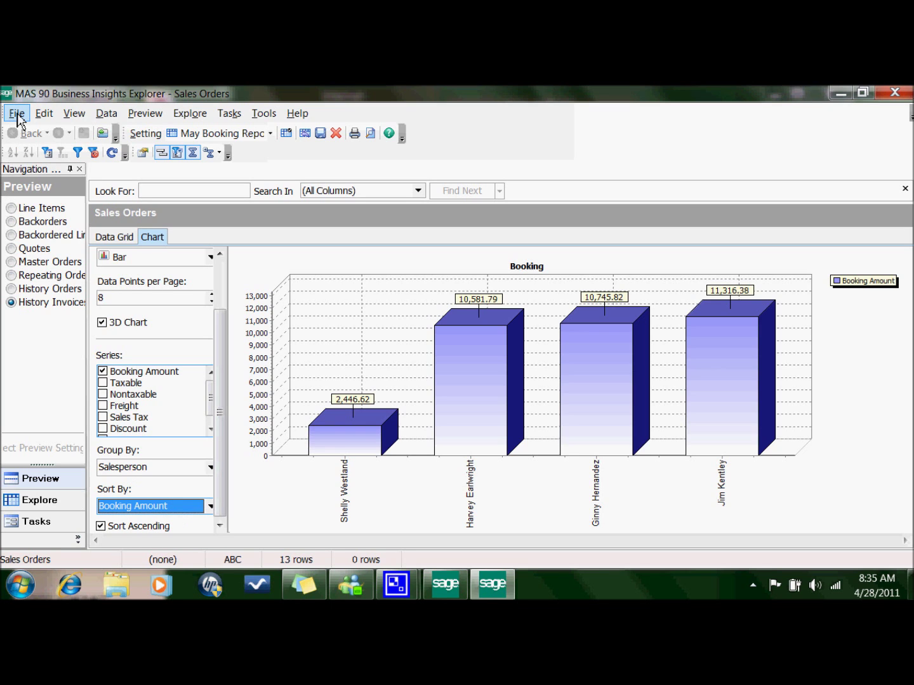
# Export the sales orders data grid as a web page named Sales Orders in My Documents
pyautogui.click(130, 239)
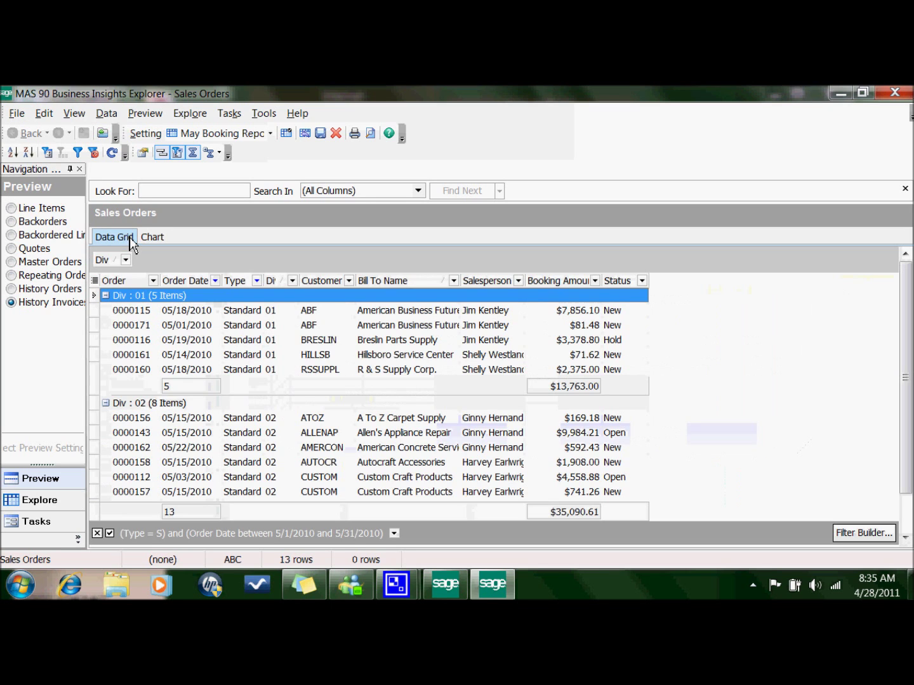
pyautogui.click(16, 114)
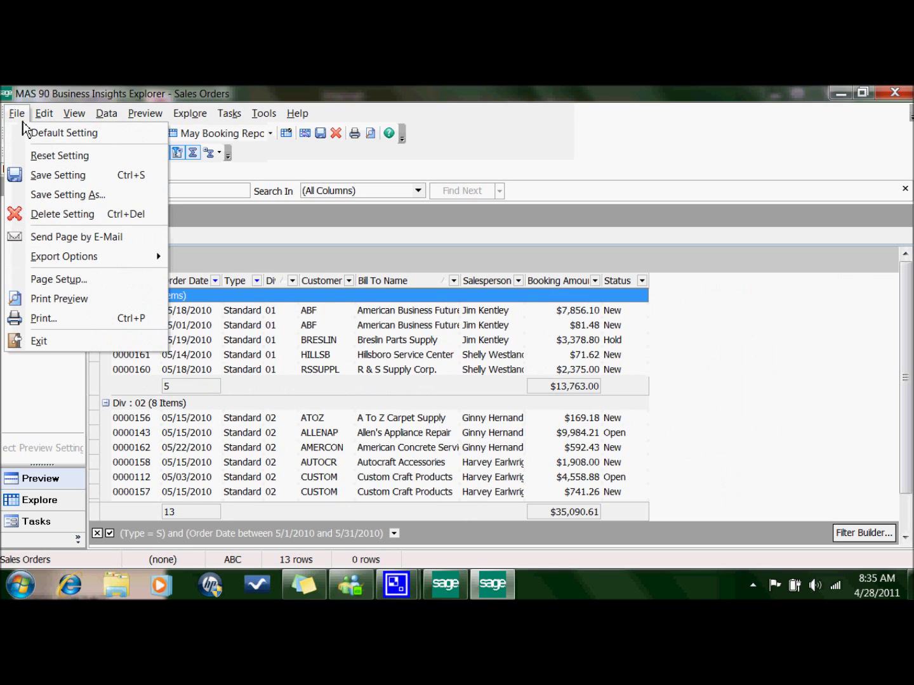
pyautogui.moveTo(37, 260)
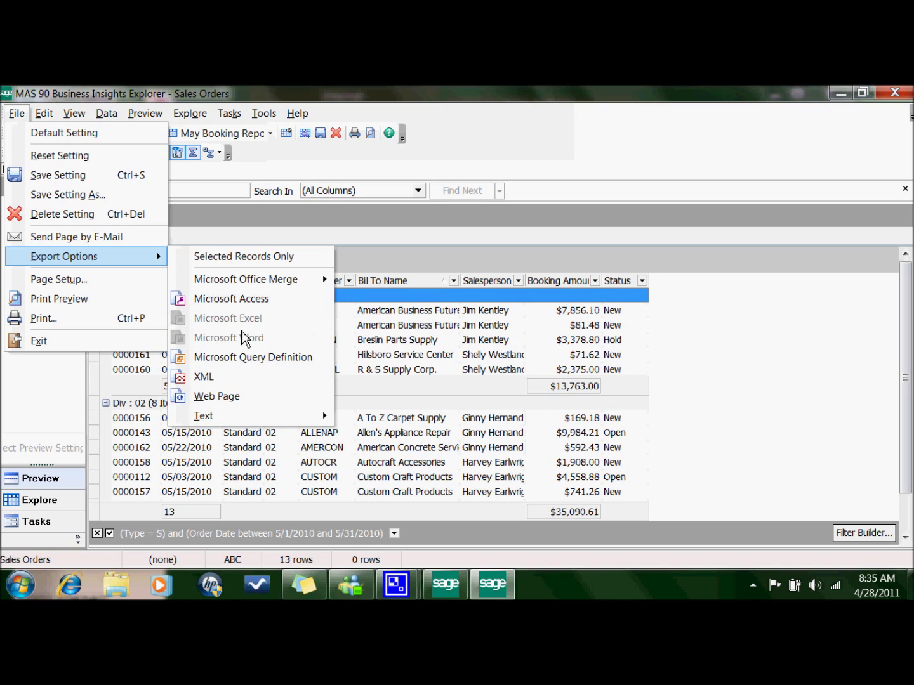
pyautogui.moveTo(250, 286)
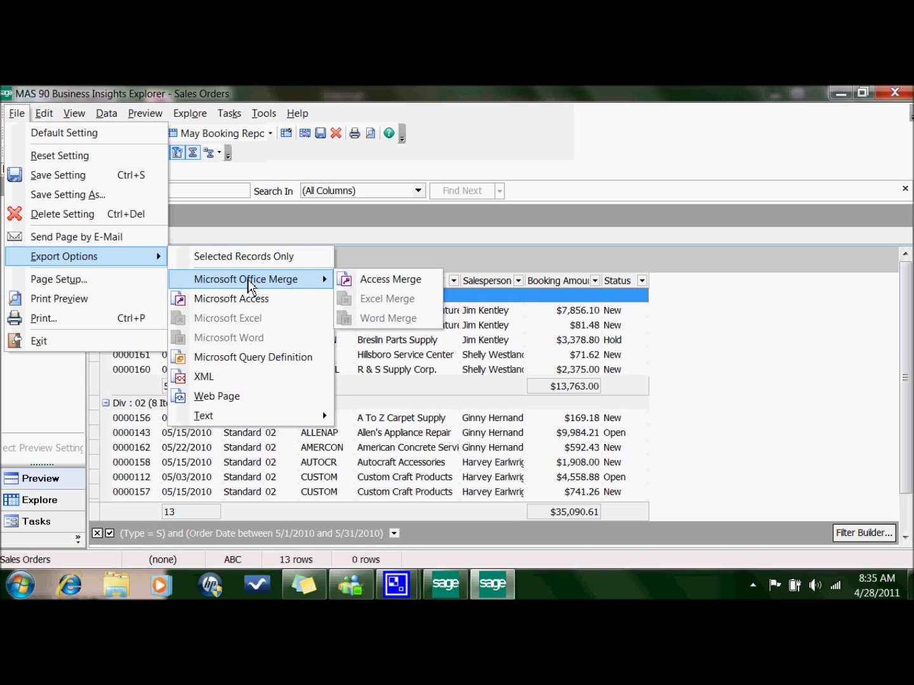
pyautogui.click(265, 401)
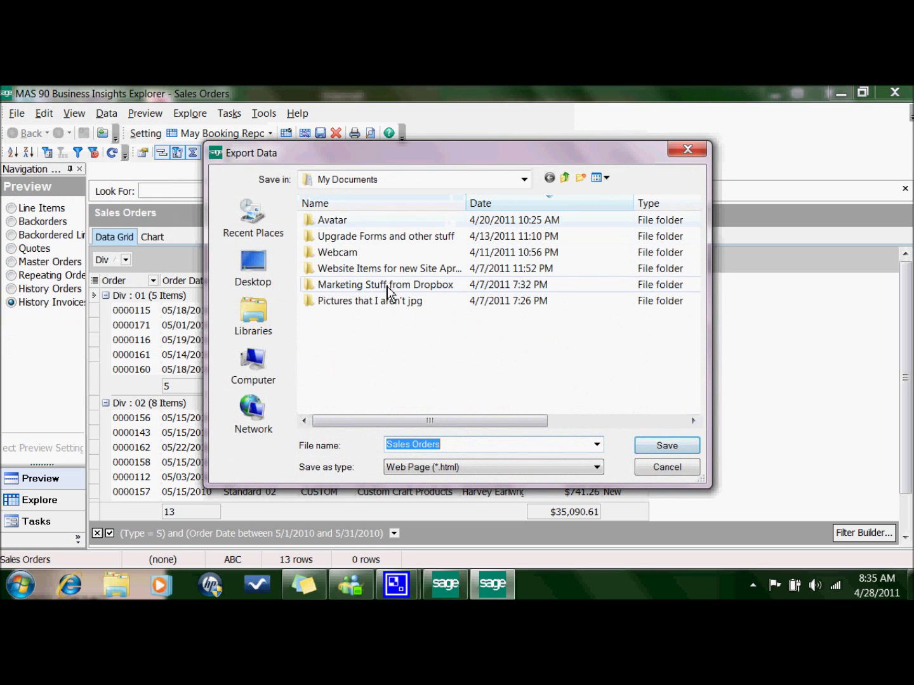
pyautogui.click(660, 451)
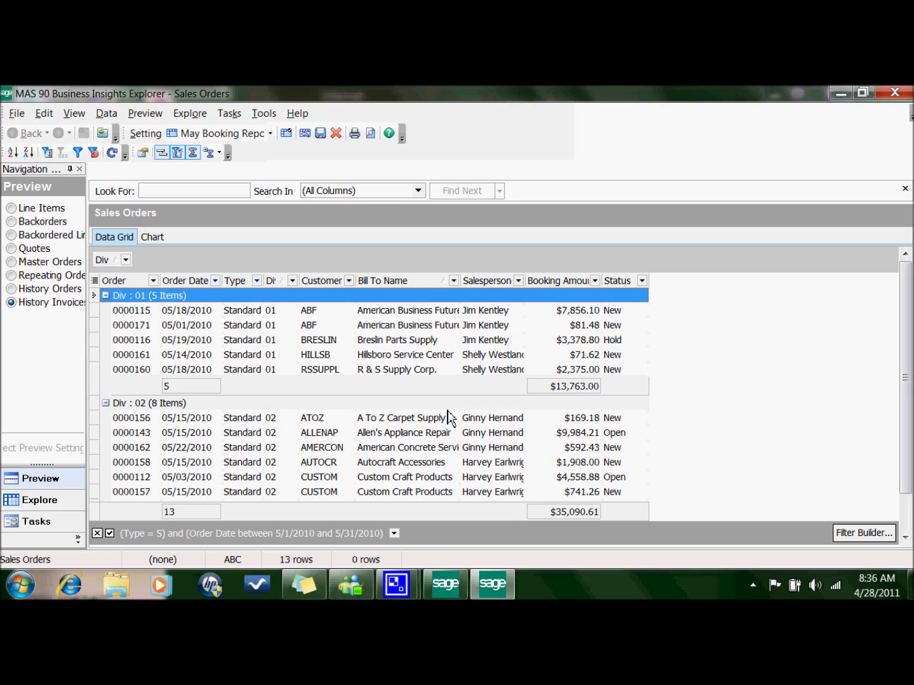
# Review the print preview of the grouped sales orders report and close it
pyautogui.click(374, 139)
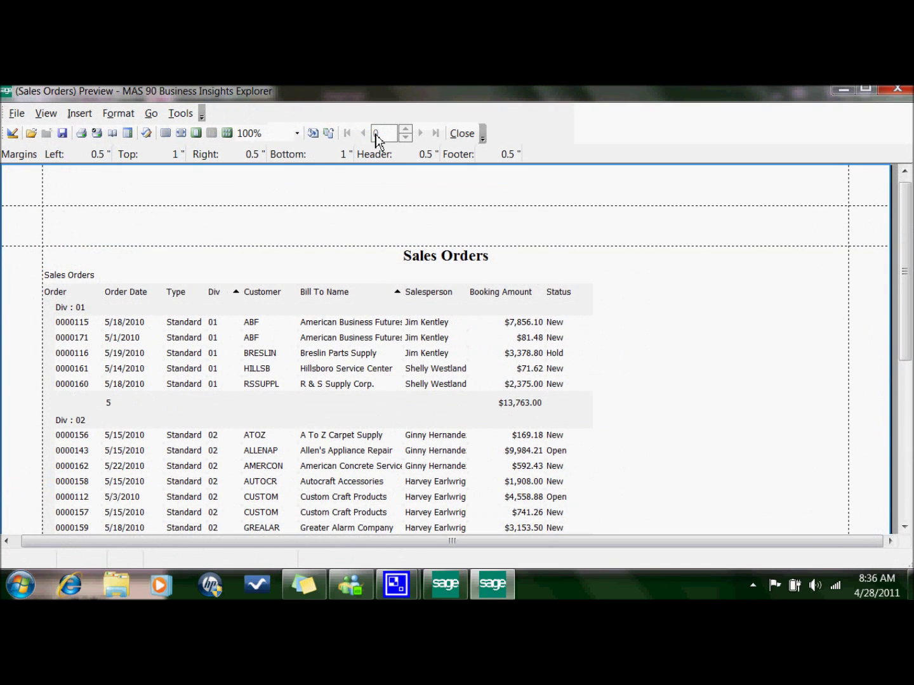
pyautogui.scroll(-3, 752, 476)
pyautogui.scroll(3, 743, 451)
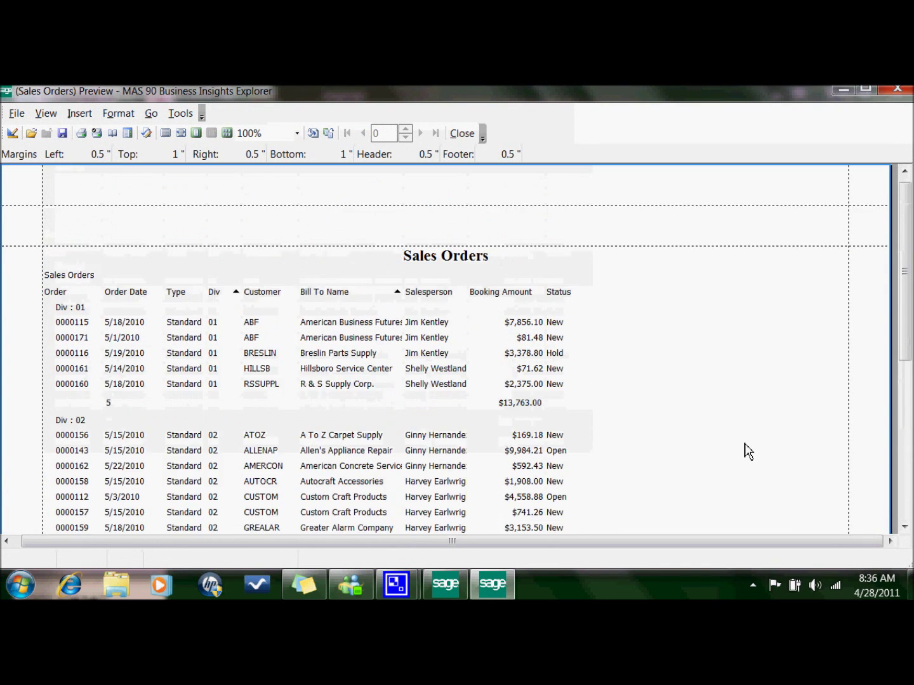
pyautogui.press('Escape')
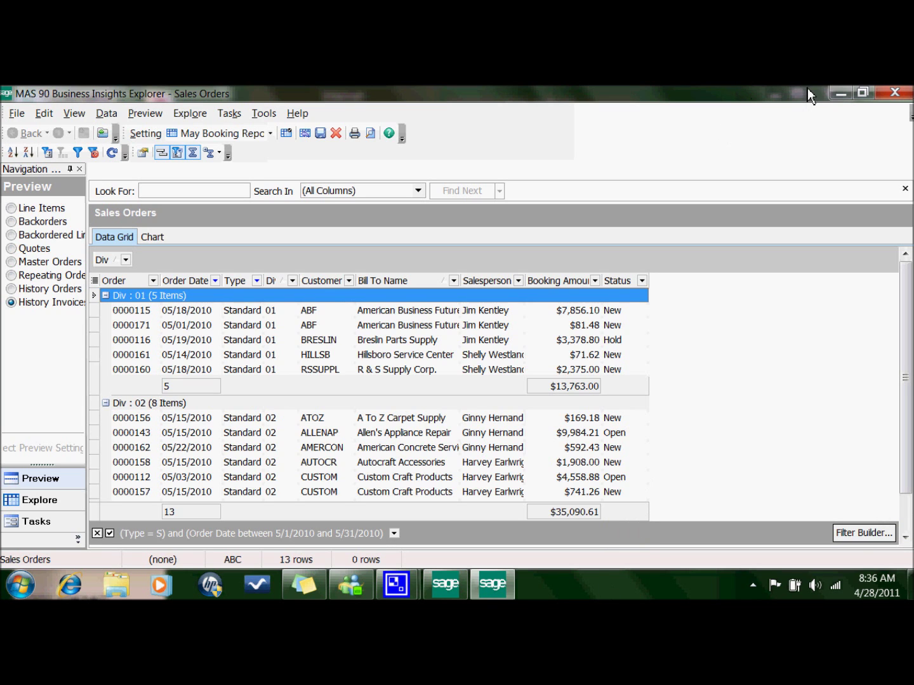
# Minimize the Sales Orders explorer window and the MAS 90 Desktop window
pyautogui.click(843, 91)
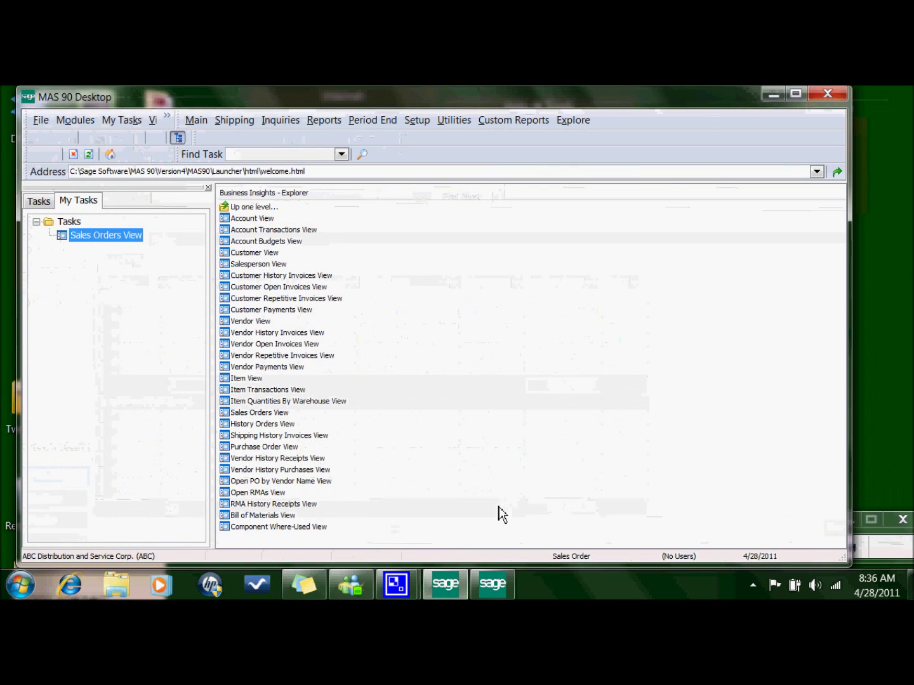
pyautogui.click(774, 95)
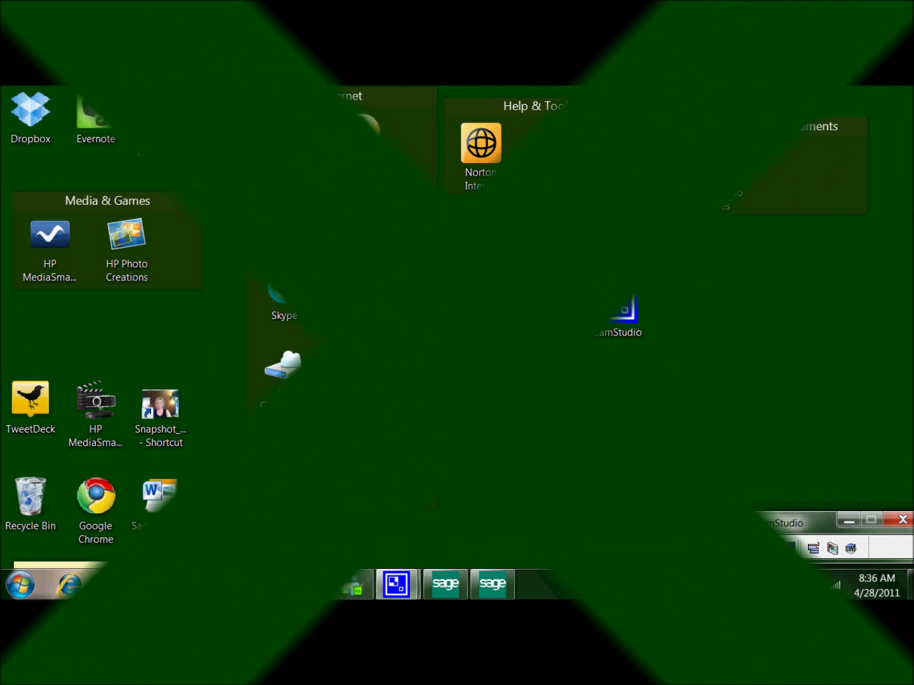